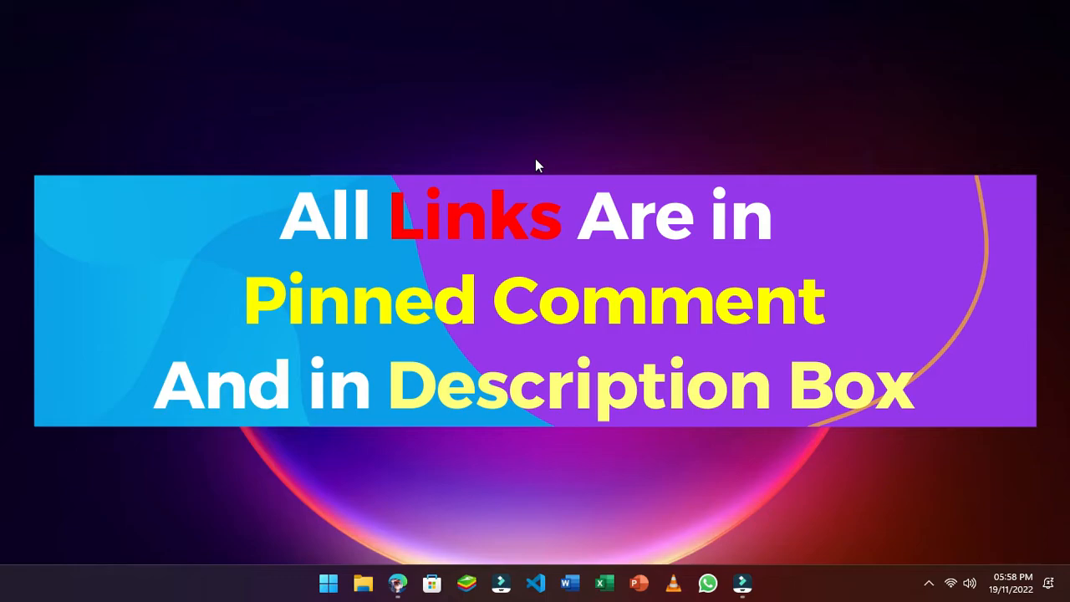
- Find the RoundedTB app in the Microsoft Store and install it
left_click(535, 158)
left_click(435, 586)
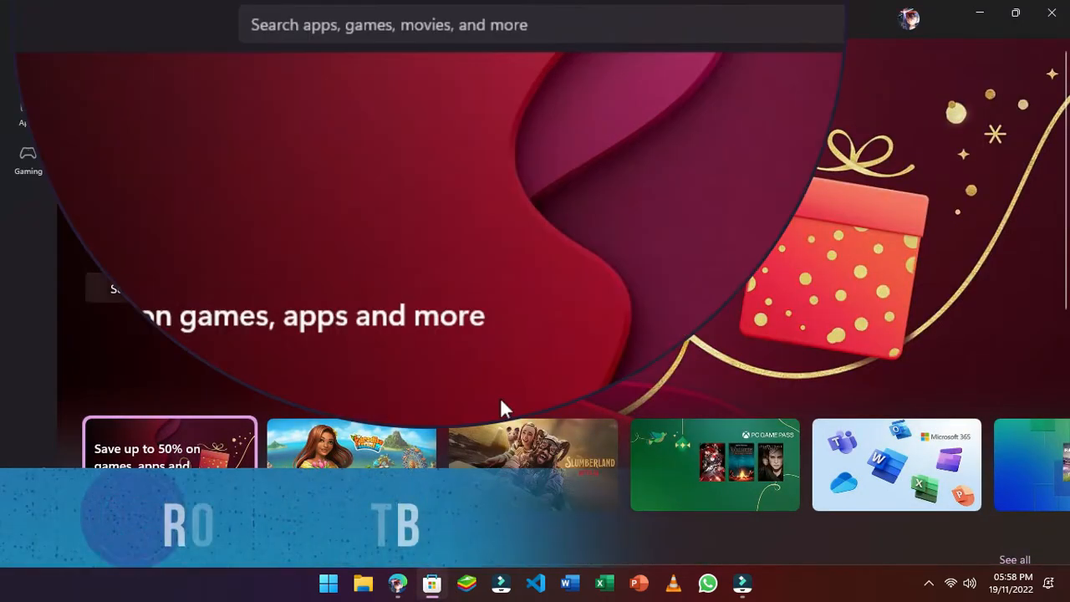
left_click(532, 26)
type("rounde")
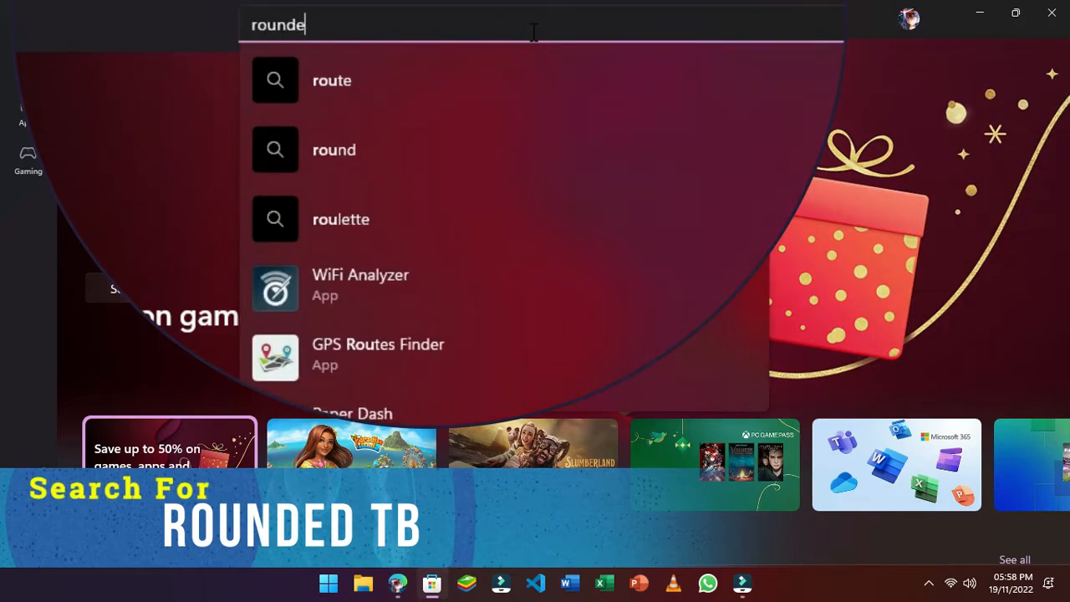
type("d")
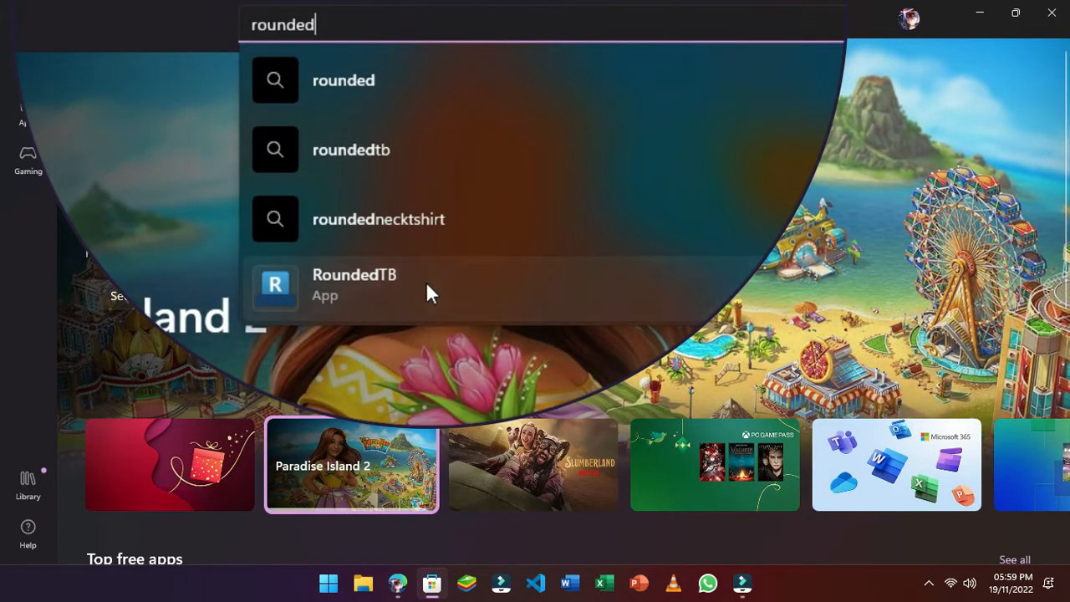
left_click(426, 281)
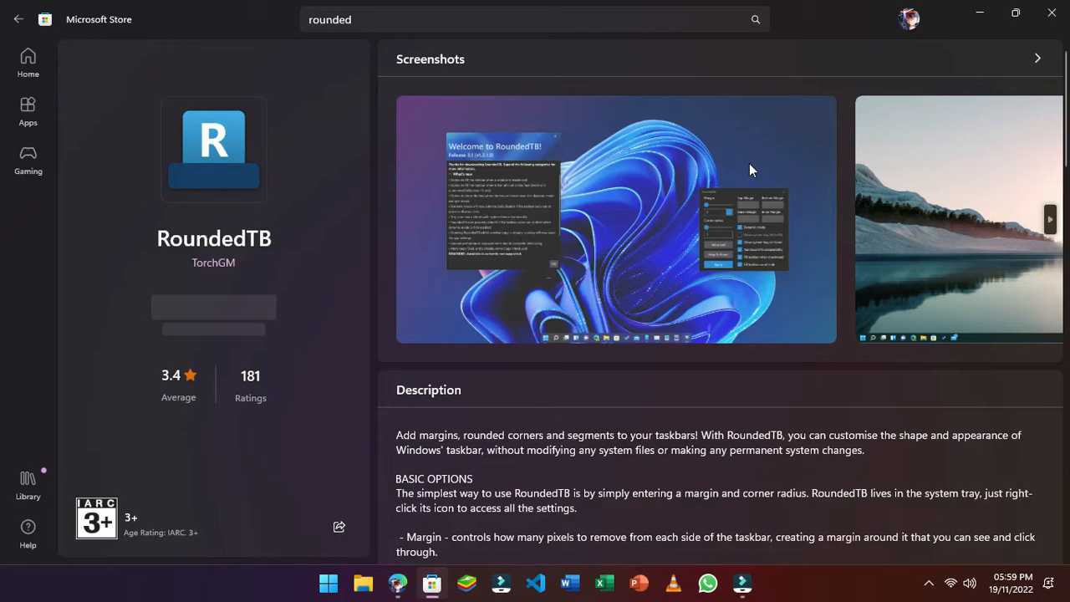
left_click(203, 318)
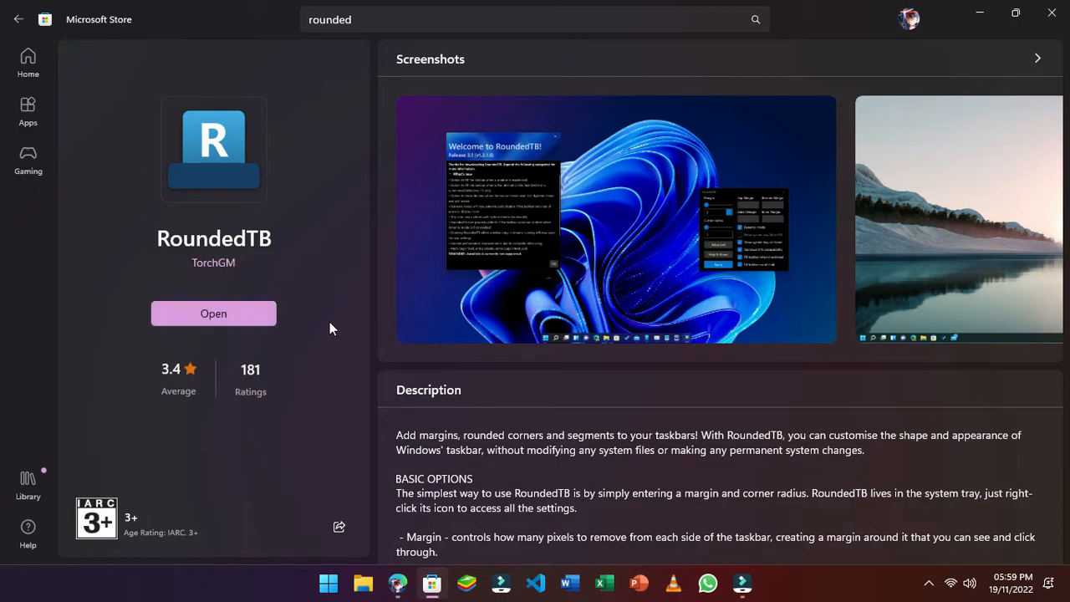
- Launch RoundedTB, minimize the store and dismiss the welcome message to reach the RoundedTB settings
left_click(212, 319)
left_click(983, 12)
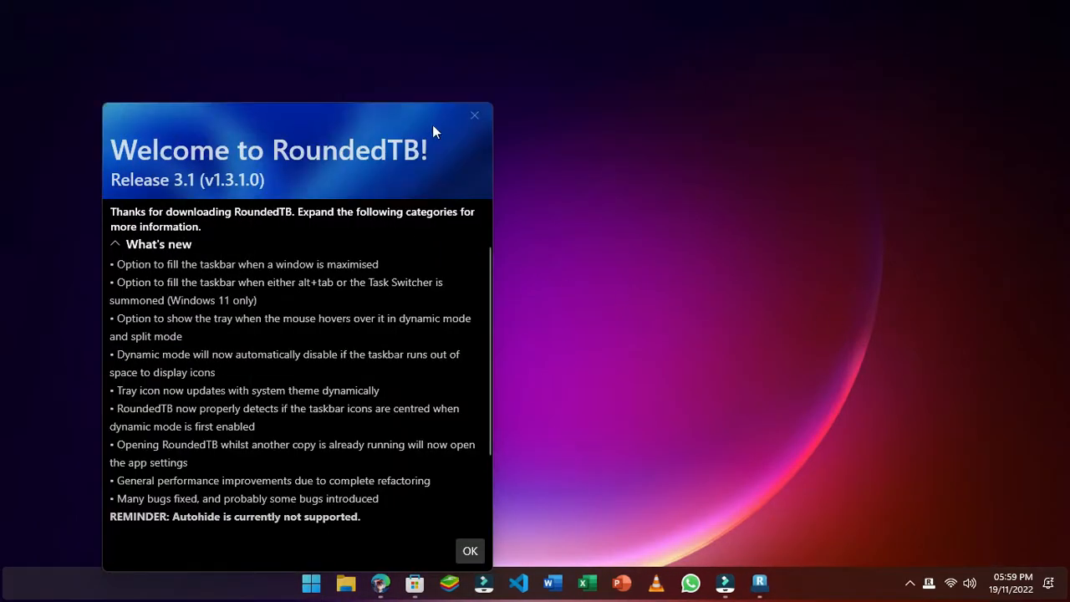
left_click(463, 545)
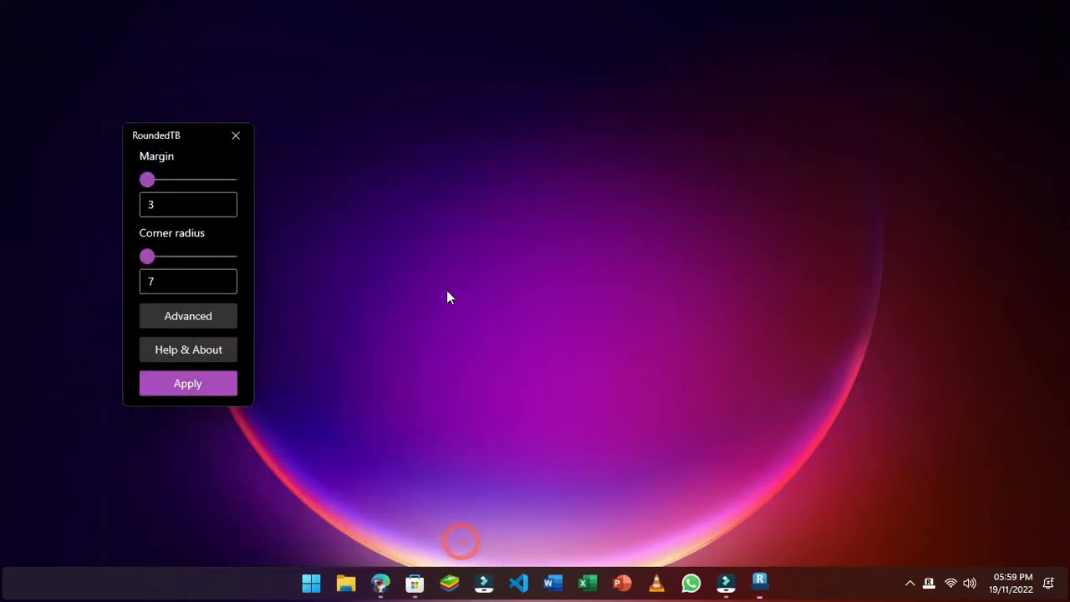
left_click_drag(179, 131, 182, 102)
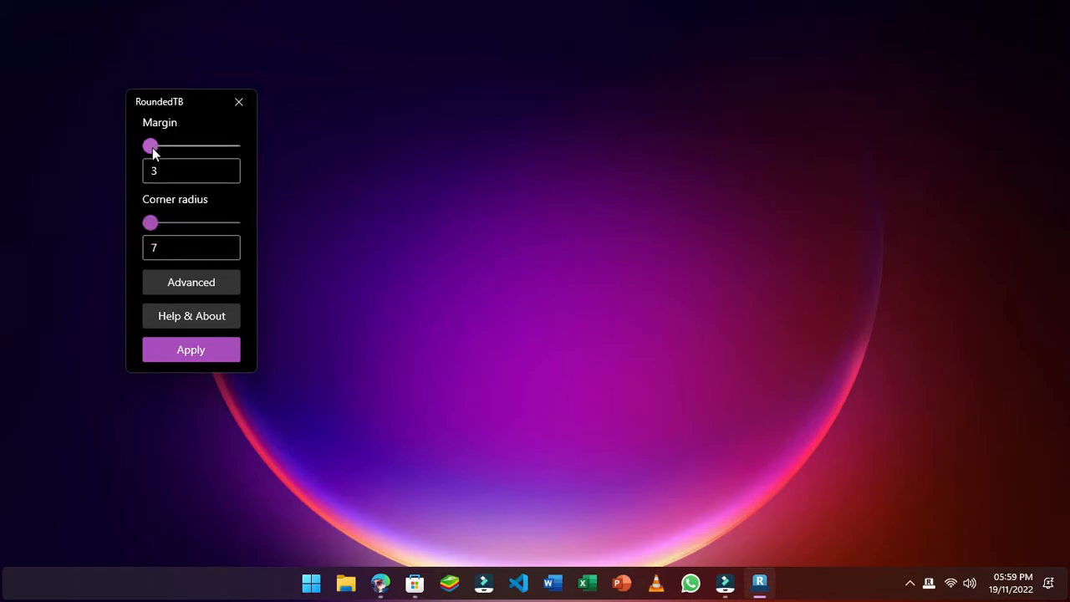
- In RoundedTB's advanced settings, enable Dynamic mode, Show system tray on hover and TranslucentTB compatibility, and apply them to the taskbar
left_click(150, 223)
left_click(198, 285)
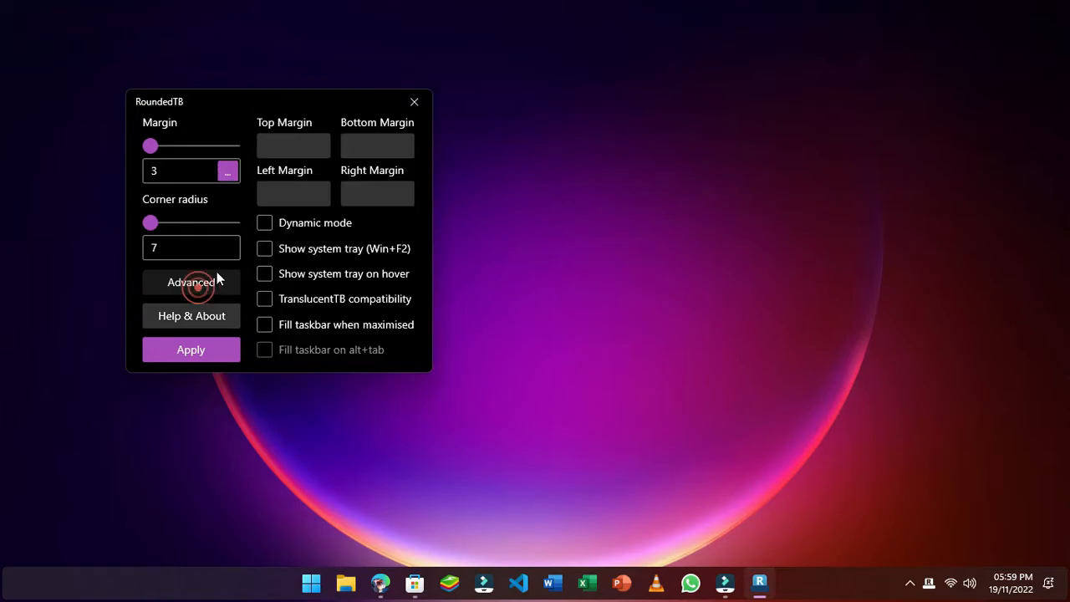
left_click(278, 224)
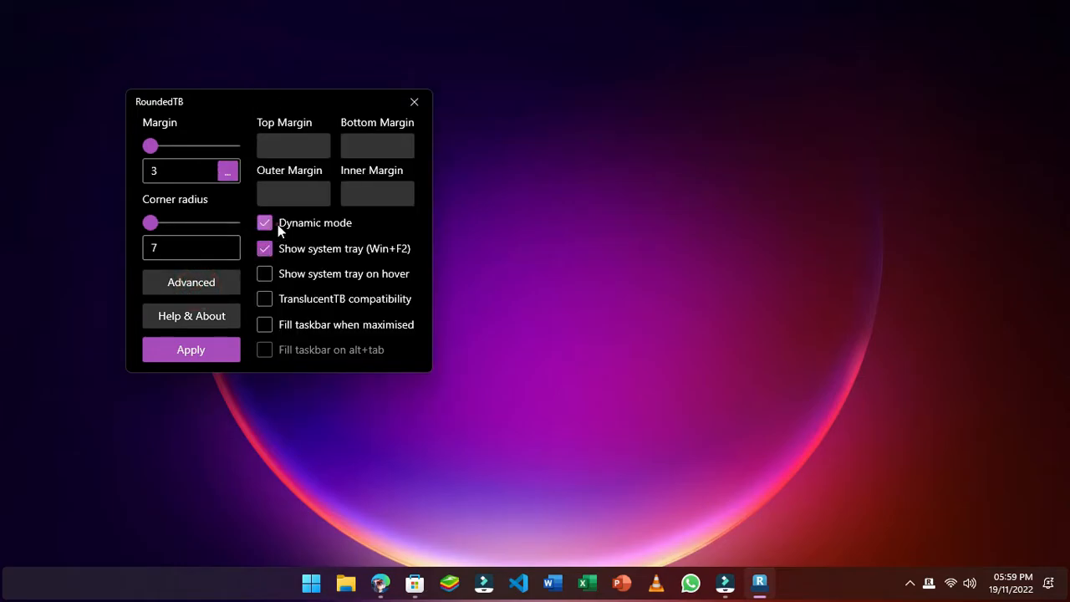
left_click(268, 273)
left_click(265, 296)
left_click(388, 352)
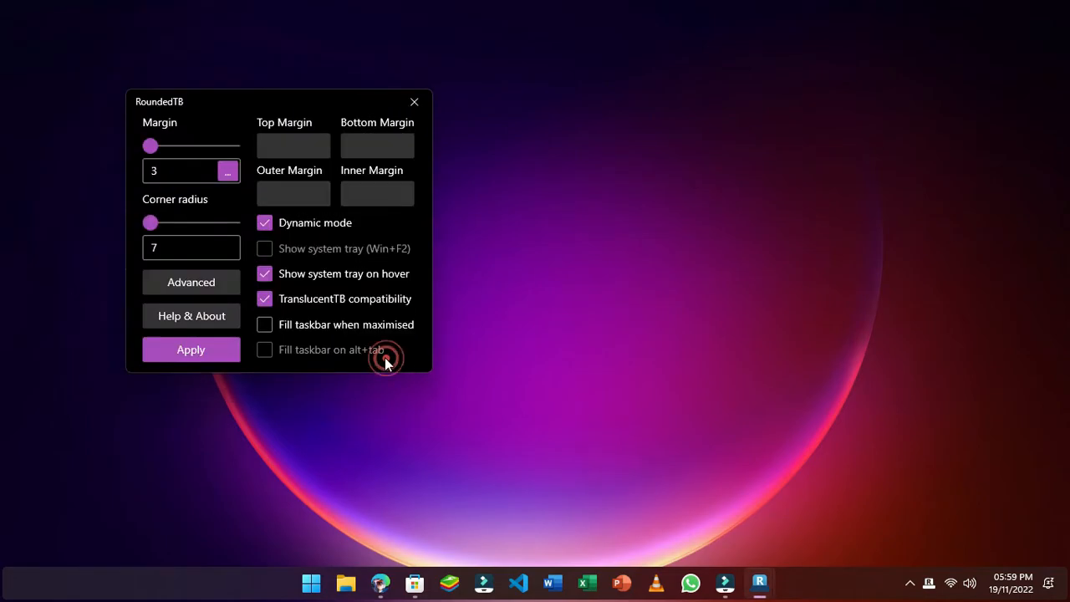
left_click(224, 351)
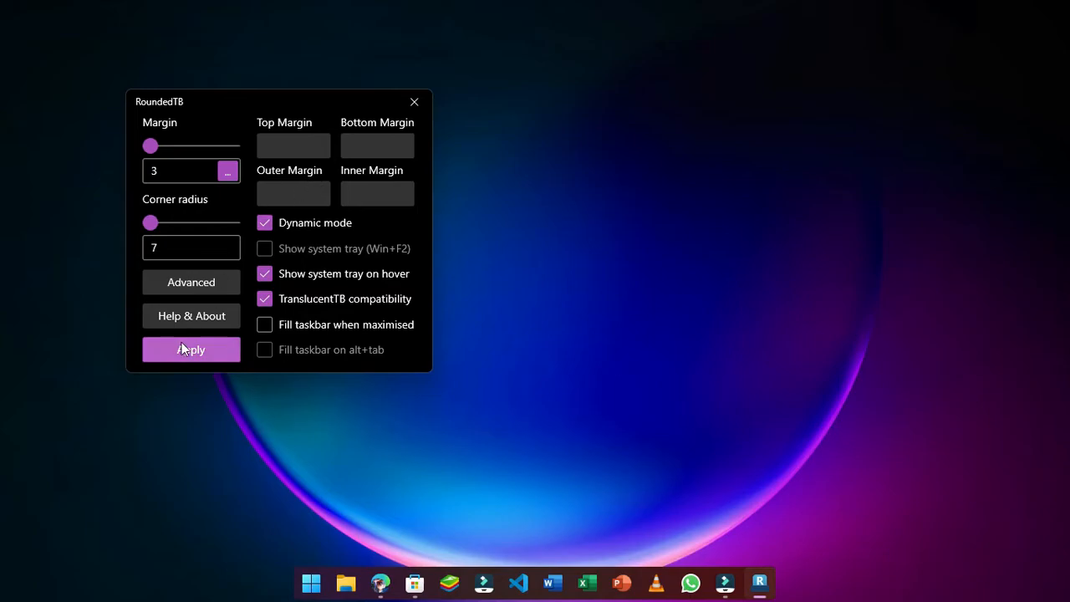
left_click(197, 355)
left_click(414, 102)
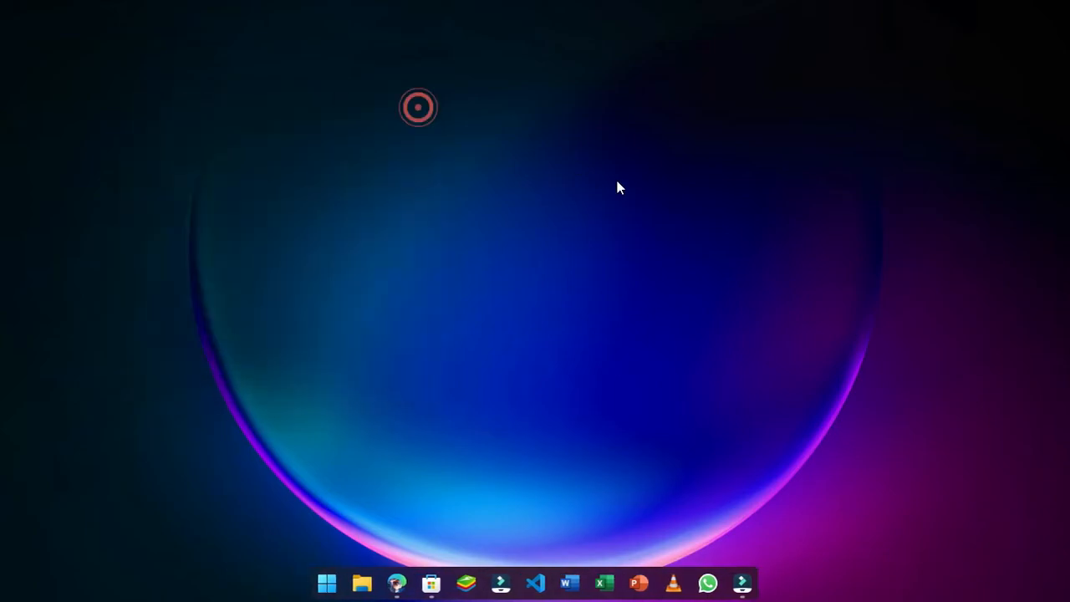
- Install TranslucentTB from the Microsoft Store and launch it, continuing past its welcome message
left_click(430, 587)
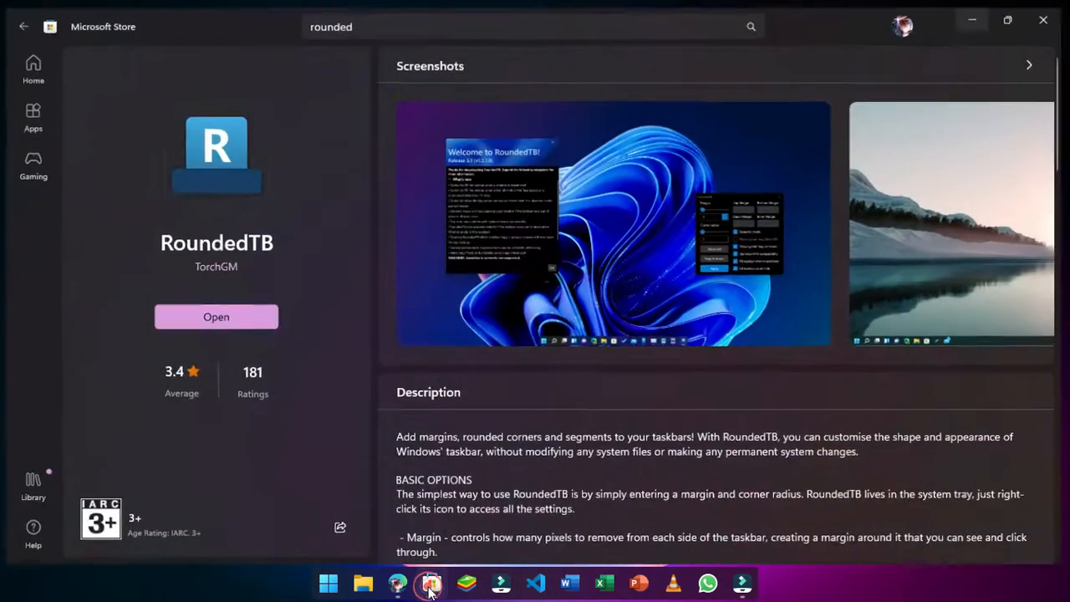
left_click(334, 19)
type("transl")
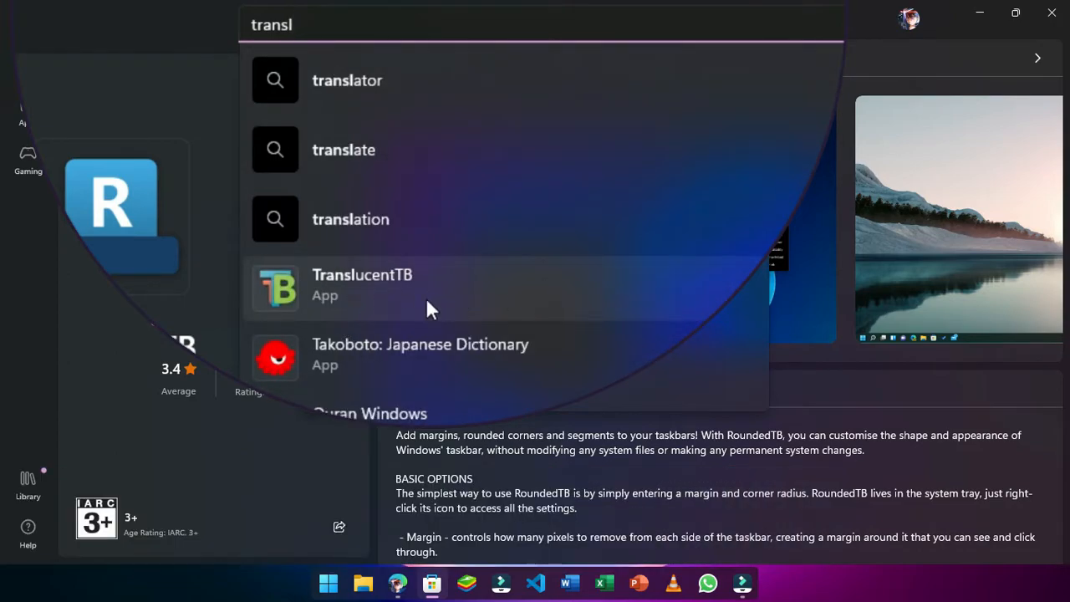
left_click(425, 297)
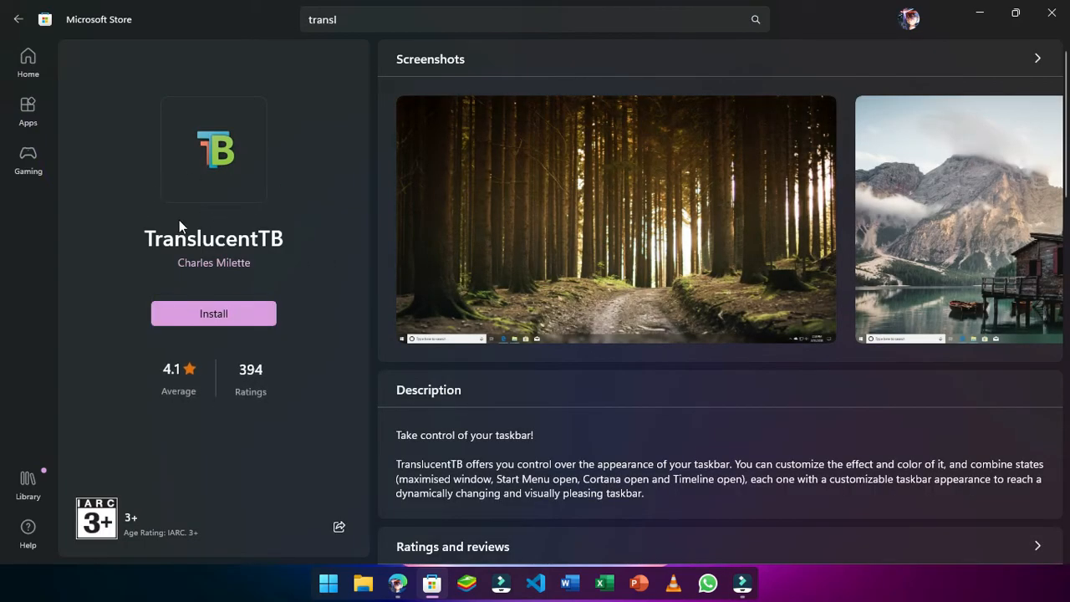
left_click(219, 320)
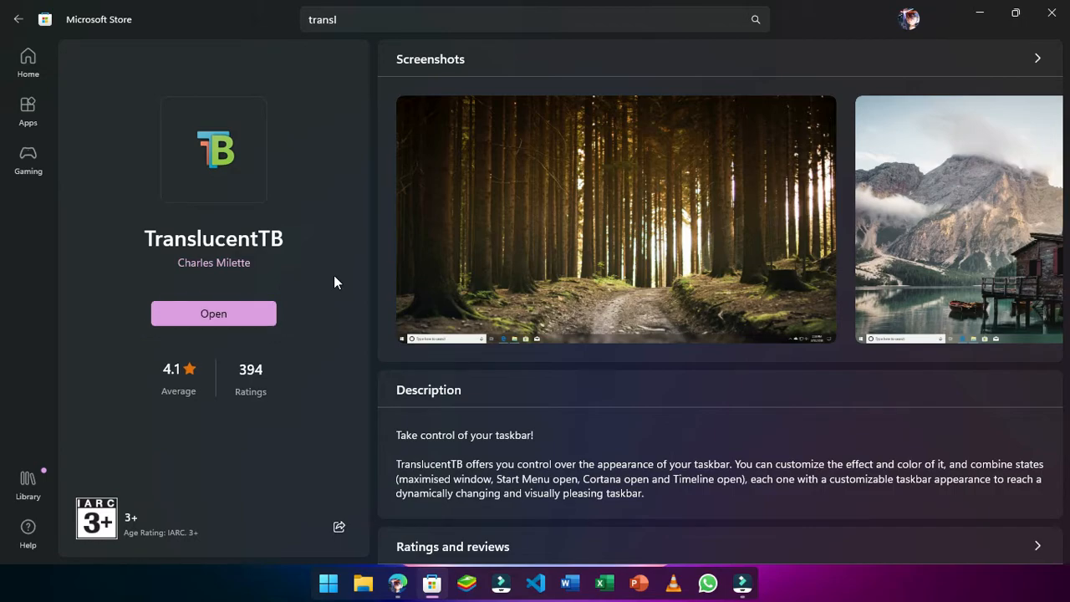
left_click(205, 313)
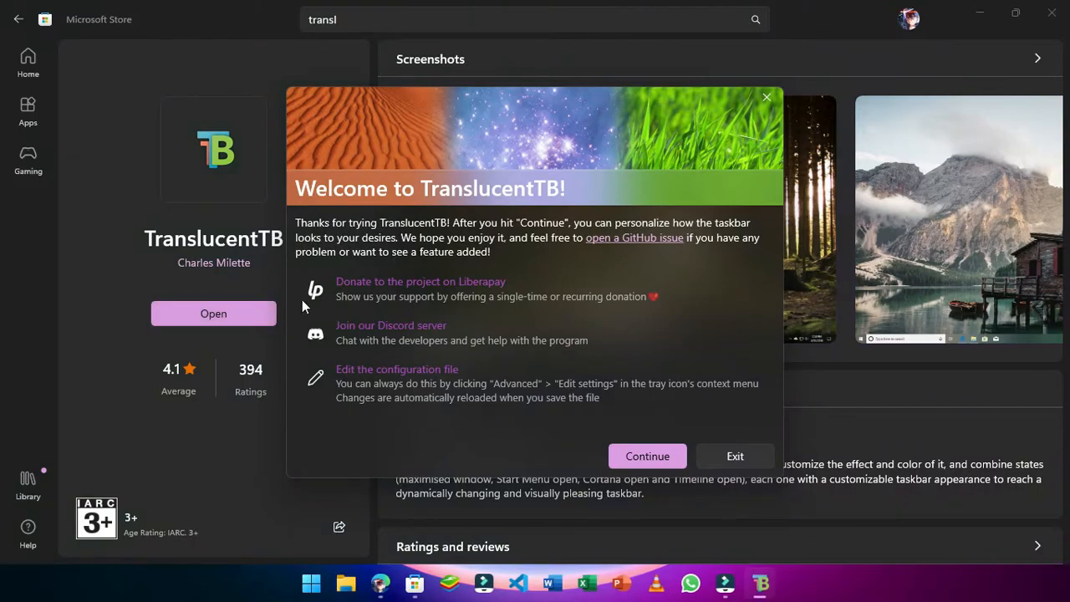
left_click(677, 452)
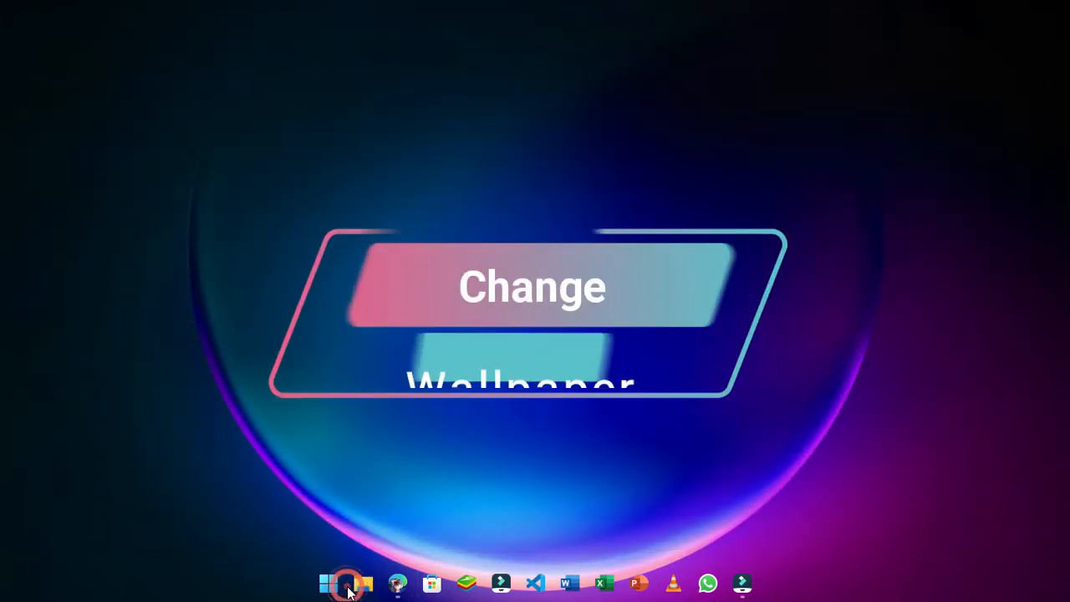
left_click(356, 585)
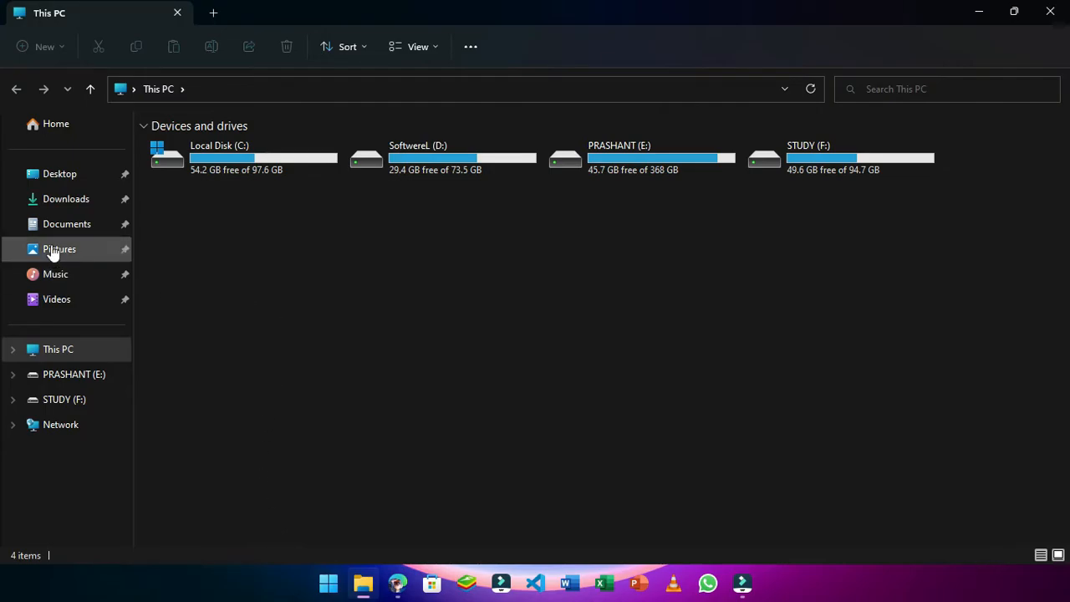
left_click(66, 199)
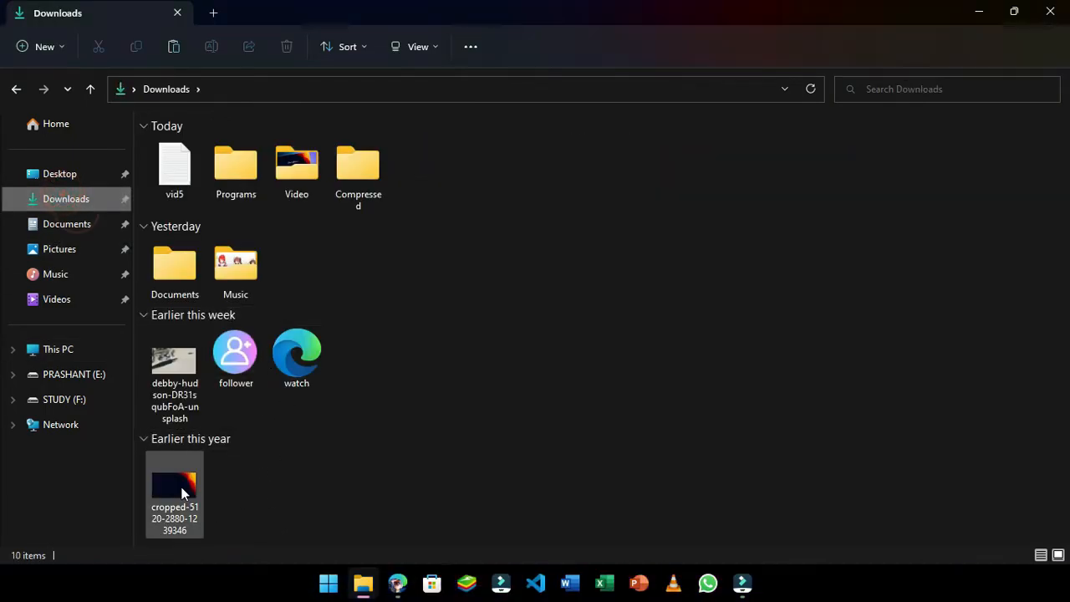
left_click(182, 485)
right_click(182, 484)
left_click(300, 224)
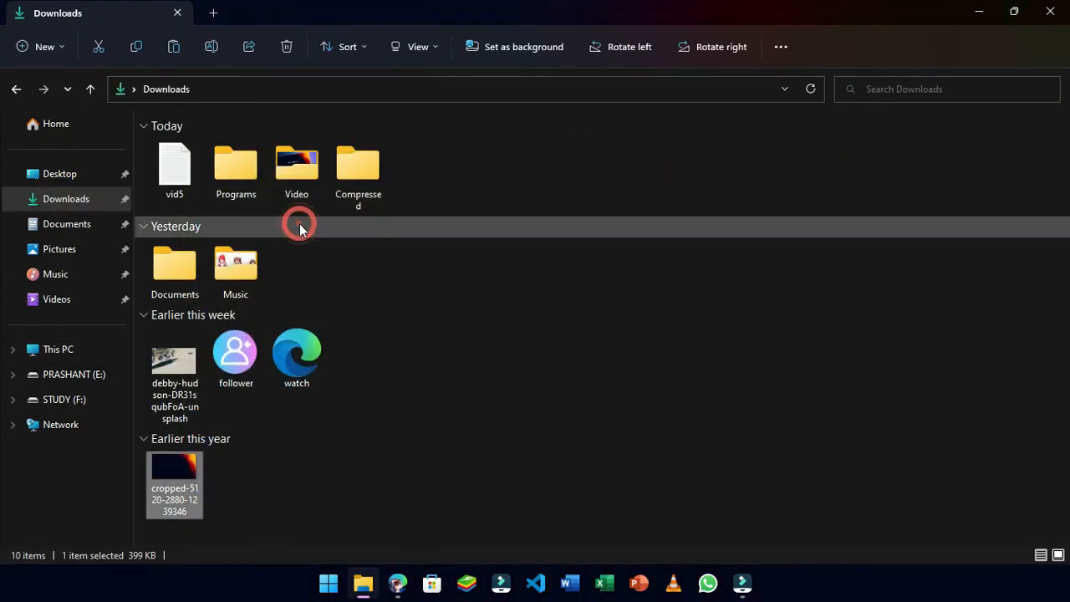
key("super+d")
right_click(443, 152)
left_click(515, 254)
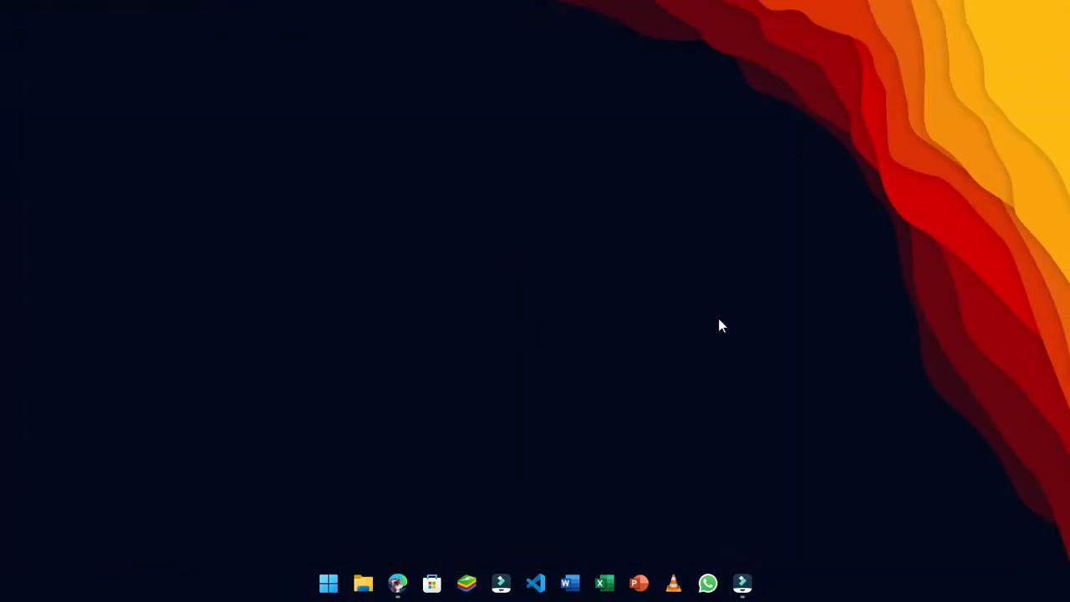
- Switch to the browser and download the Rainmeter 4.5.16 installer from the Rainmeter website
left_click(398, 584)
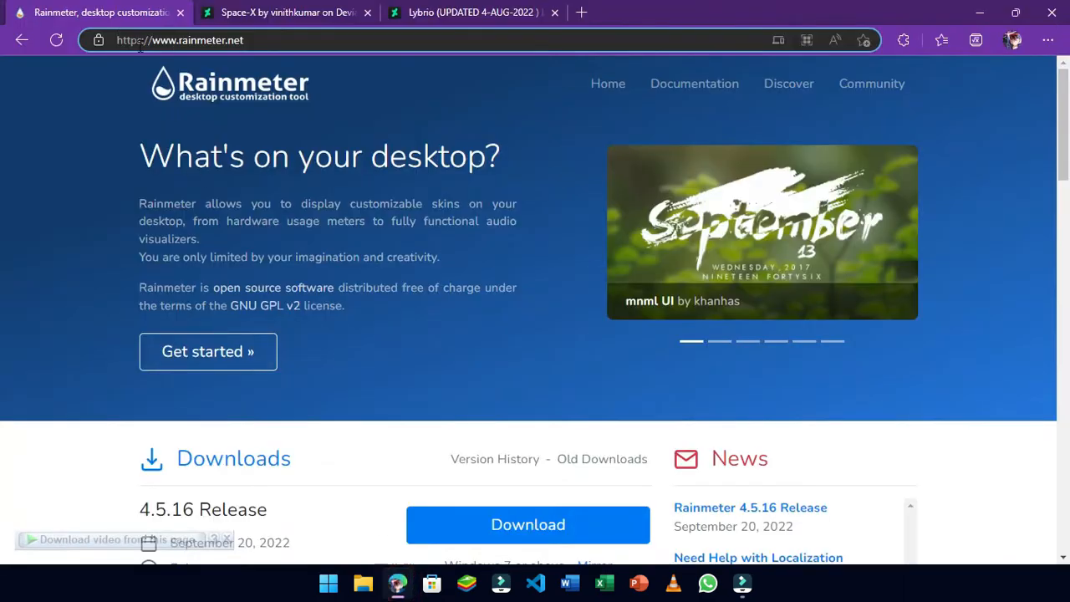
left_click(281, 12)
left_click(477, 11)
left_click(95, 9)
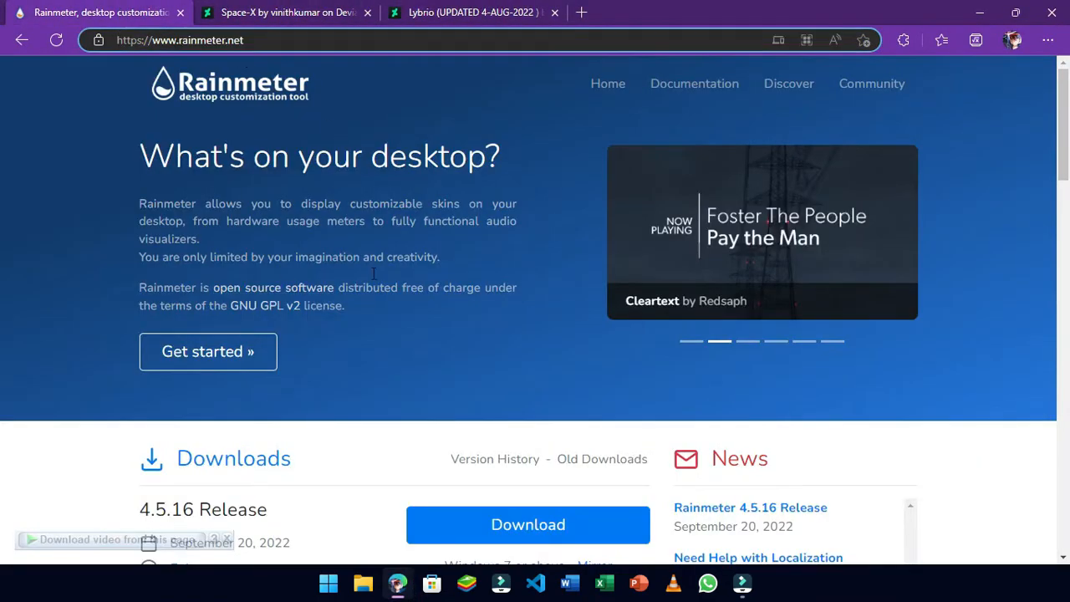
scroll(319, 261, "down", 3)
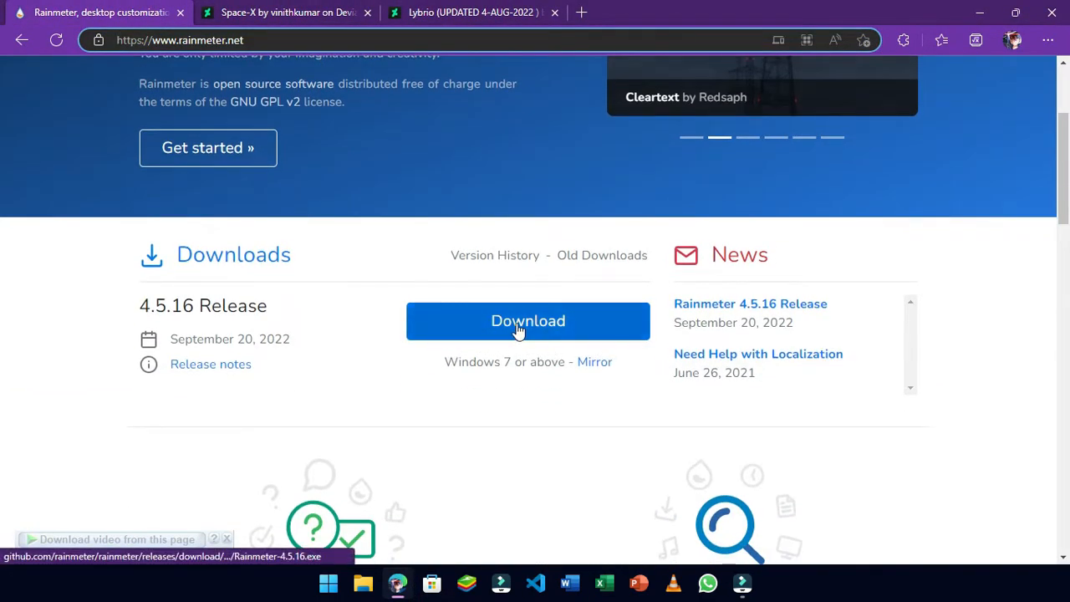
left_click(521, 335)
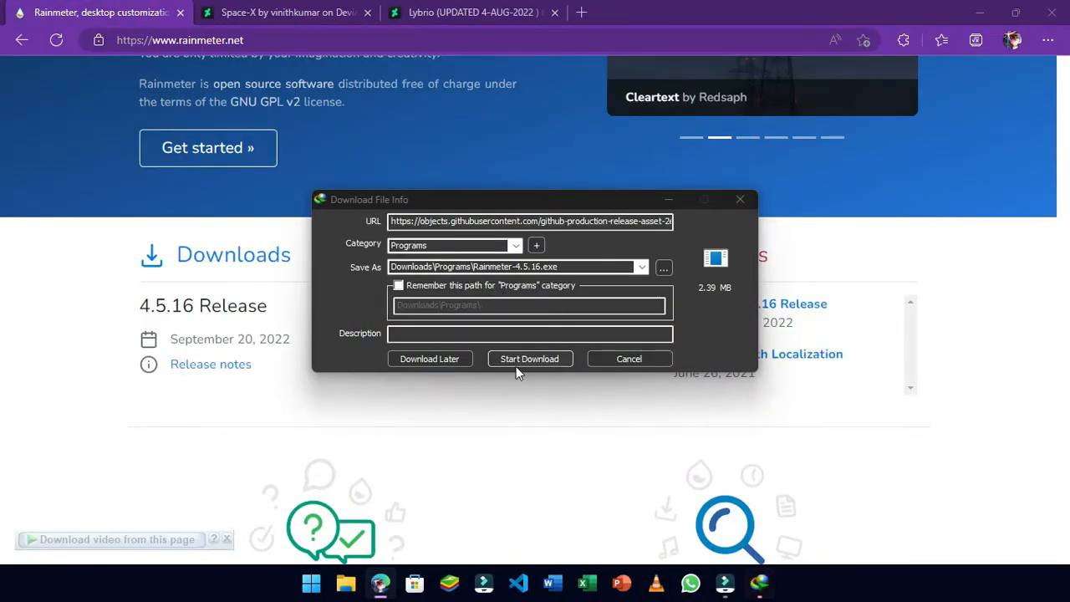
left_click(515, 365)
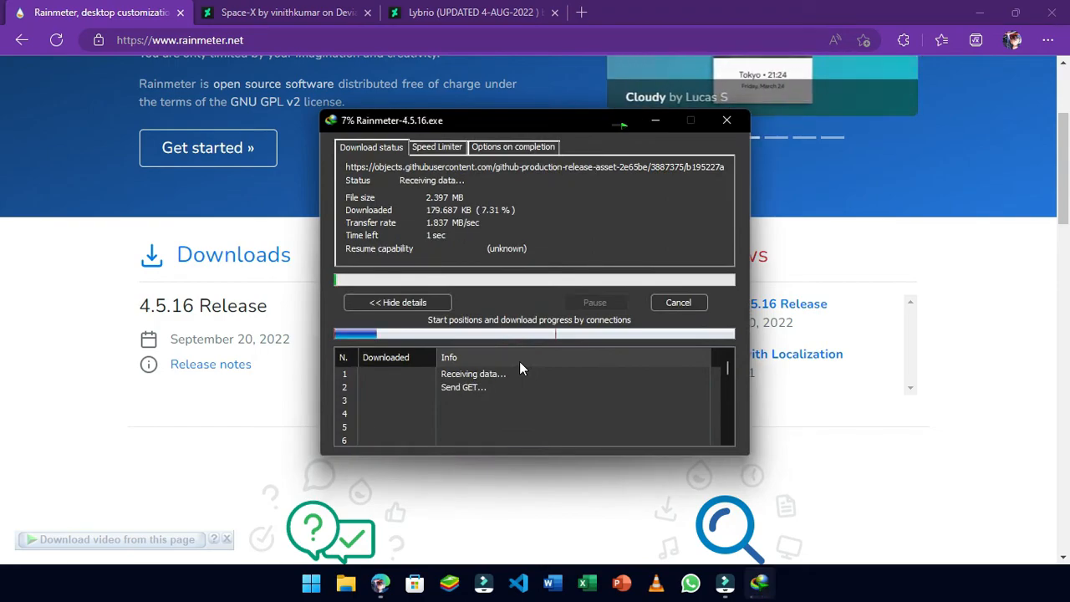
left_click(641, 339)
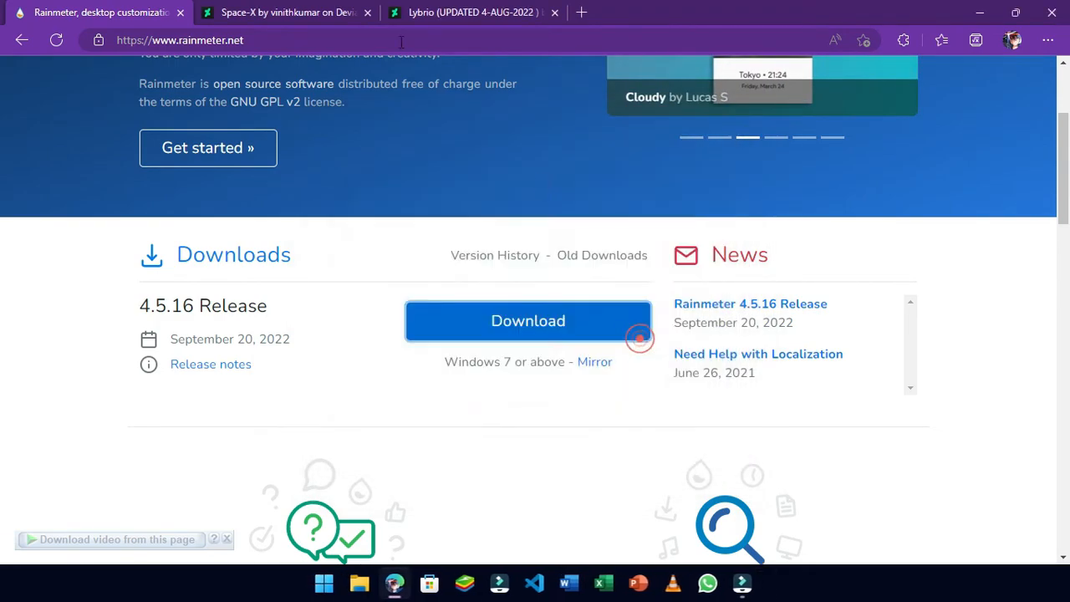
- Download the Space-X and Lybrio skins from their DeviantArt pages and close the browser
left_click(297, 11)
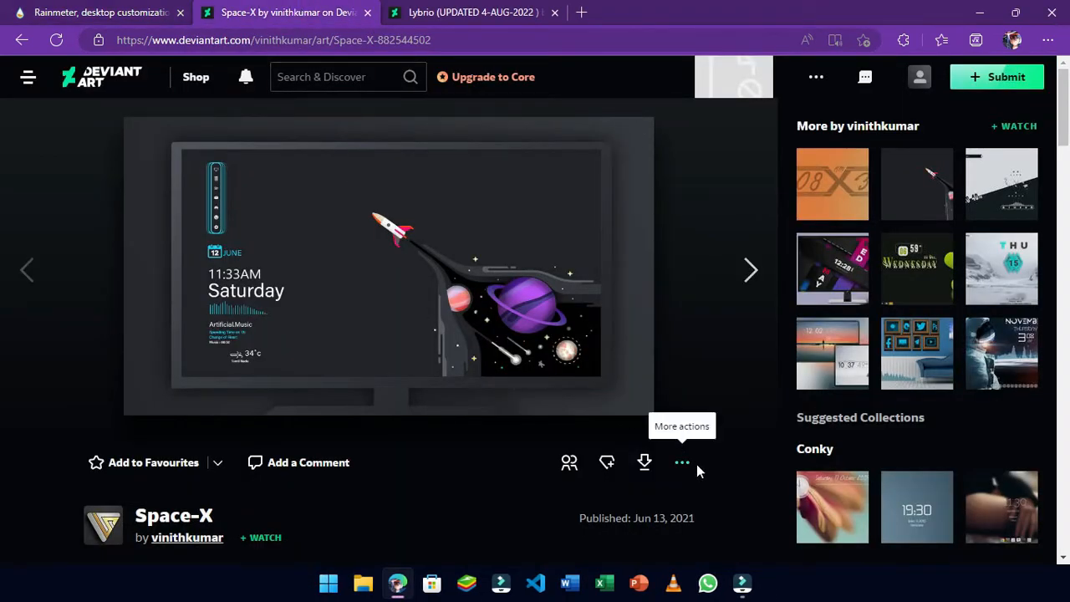
left_click(647, 462)
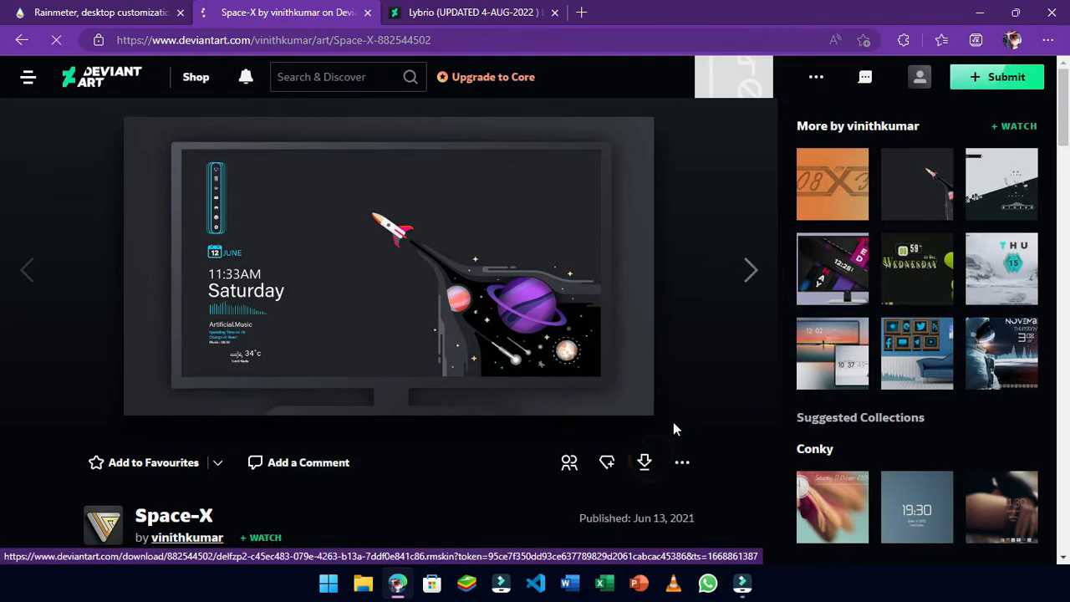
left_click(485, 16)
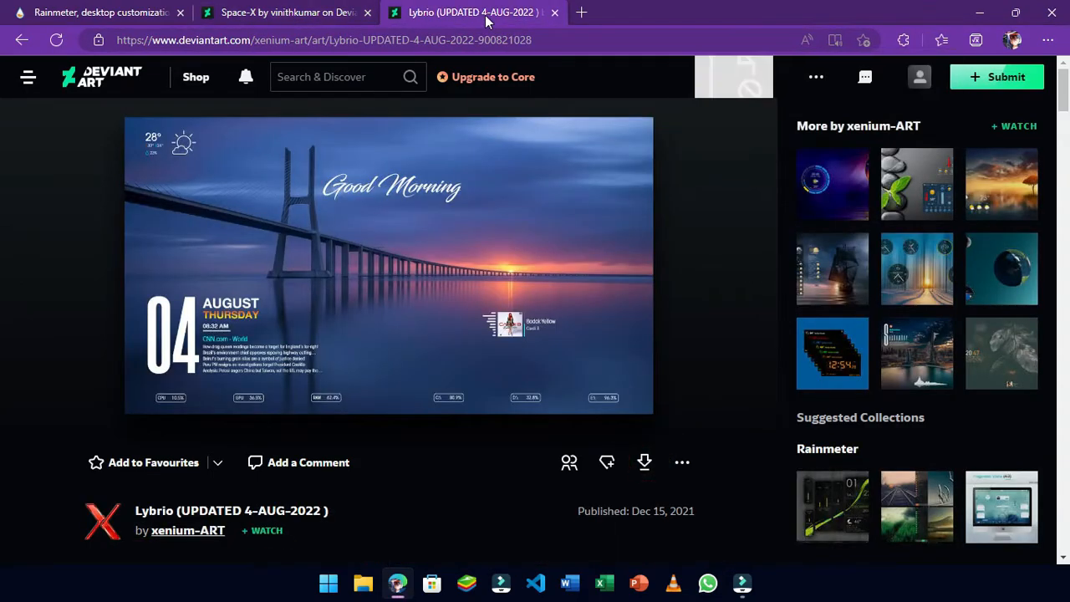
left_click(644, 464)
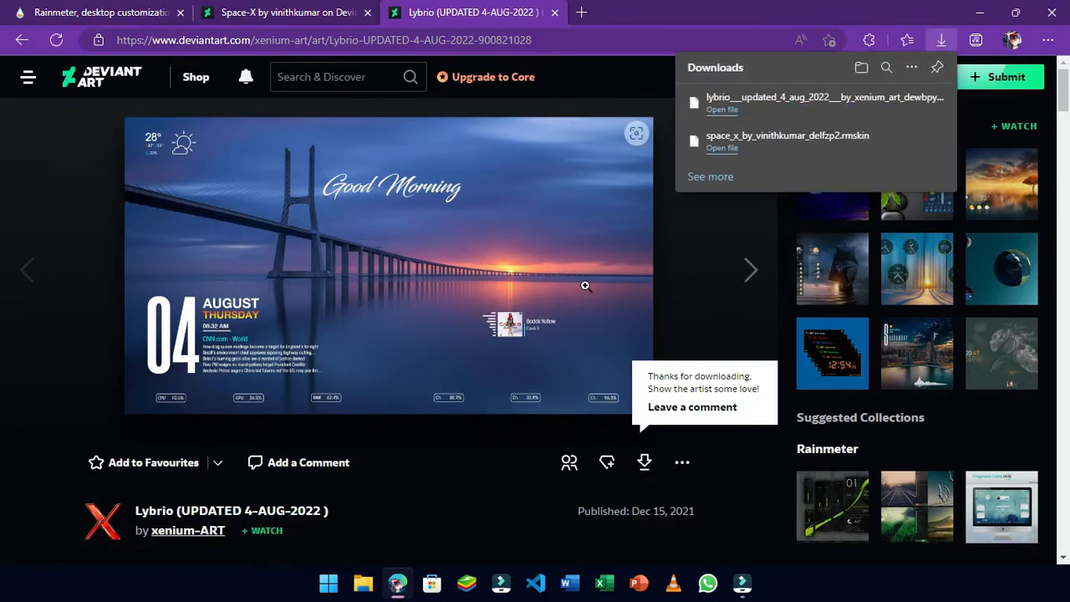
left_click(1067, 4)
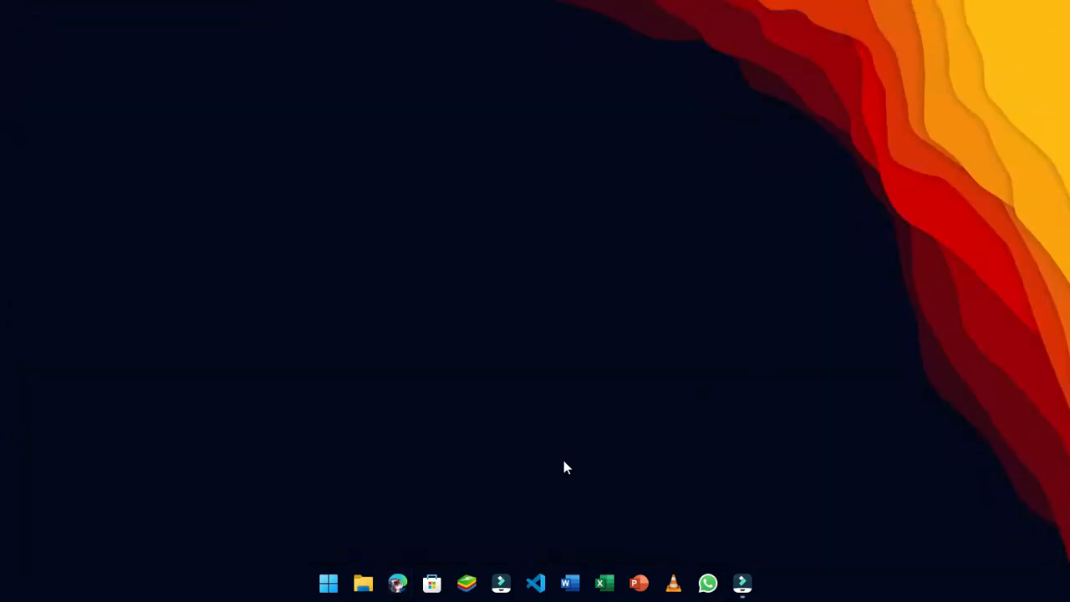
- Run the Rainmeter-4.5.16 installer from the Downloads Programs folder as a standard 64-bit installation with launch on startup, and start Rainmeter
left_click(362, 583)
left_click(50, 203)
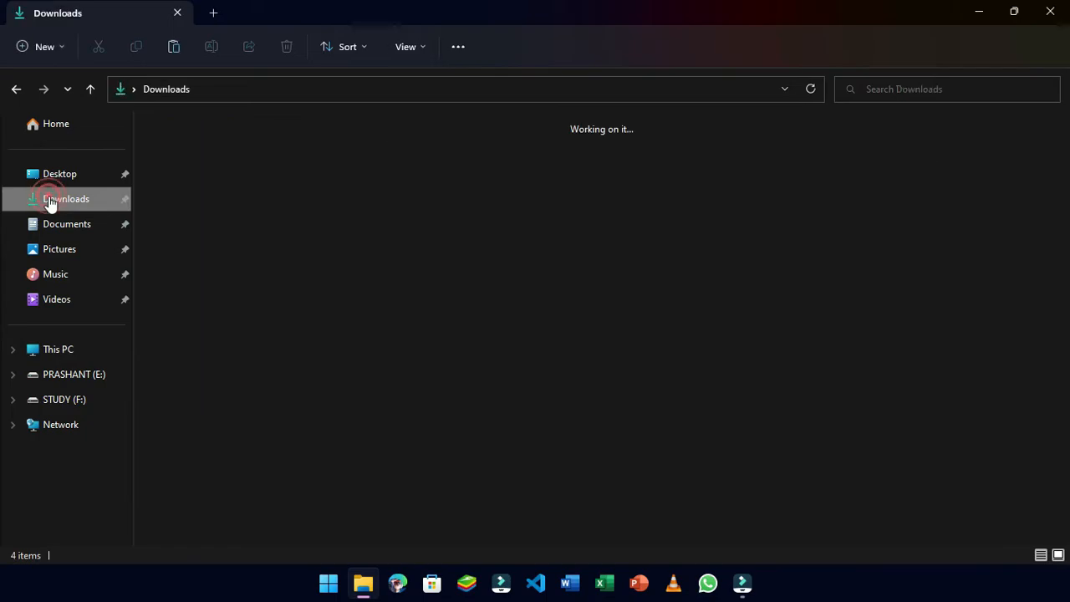
double_click(368, 198)
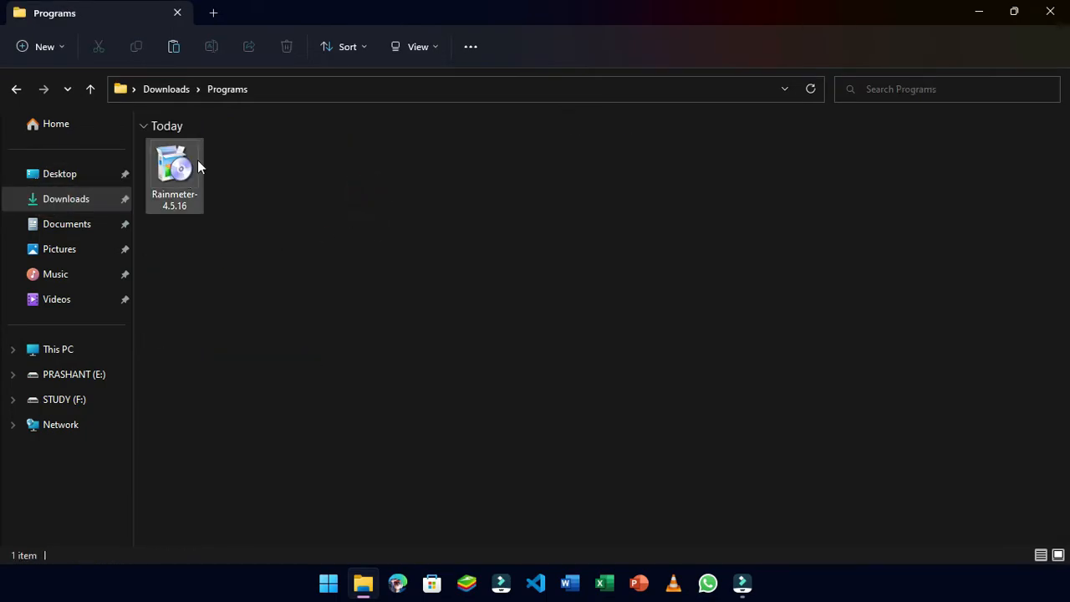
double_click(180, 147)
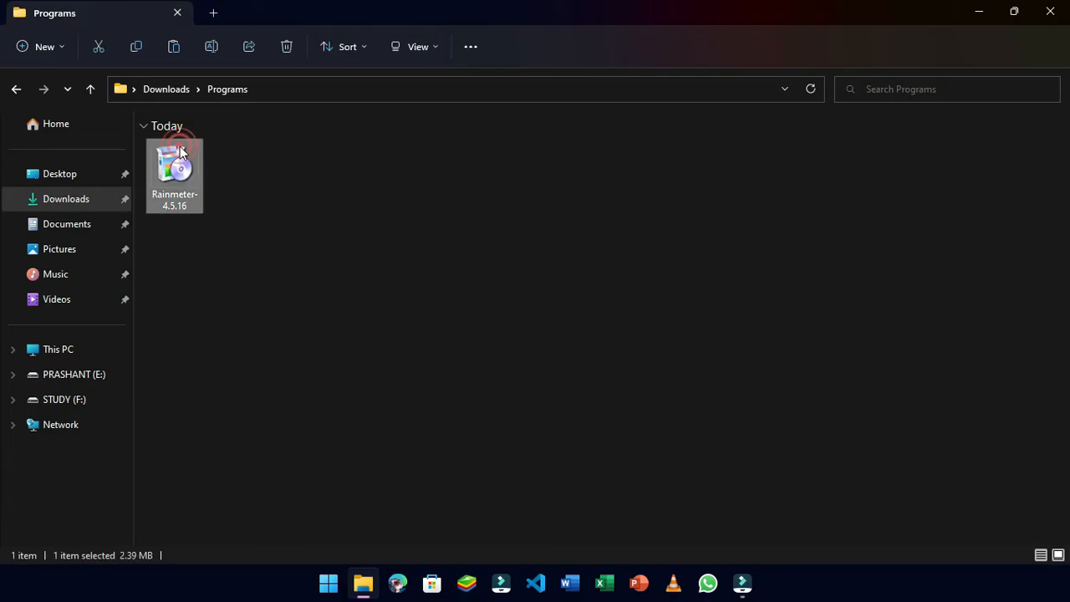
left_click(538, 326)
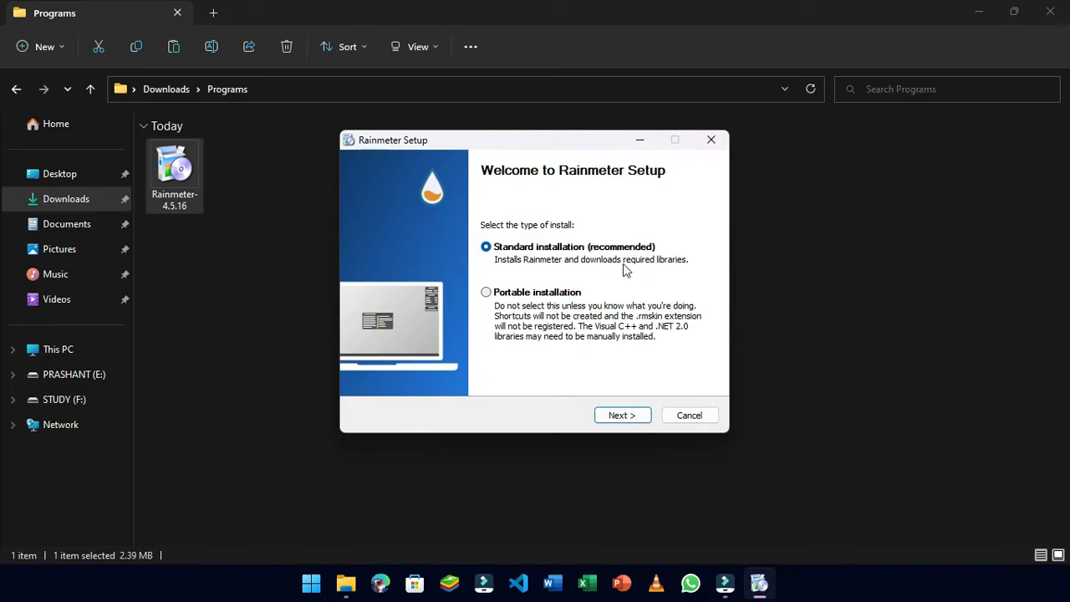
left_click(618, 416)
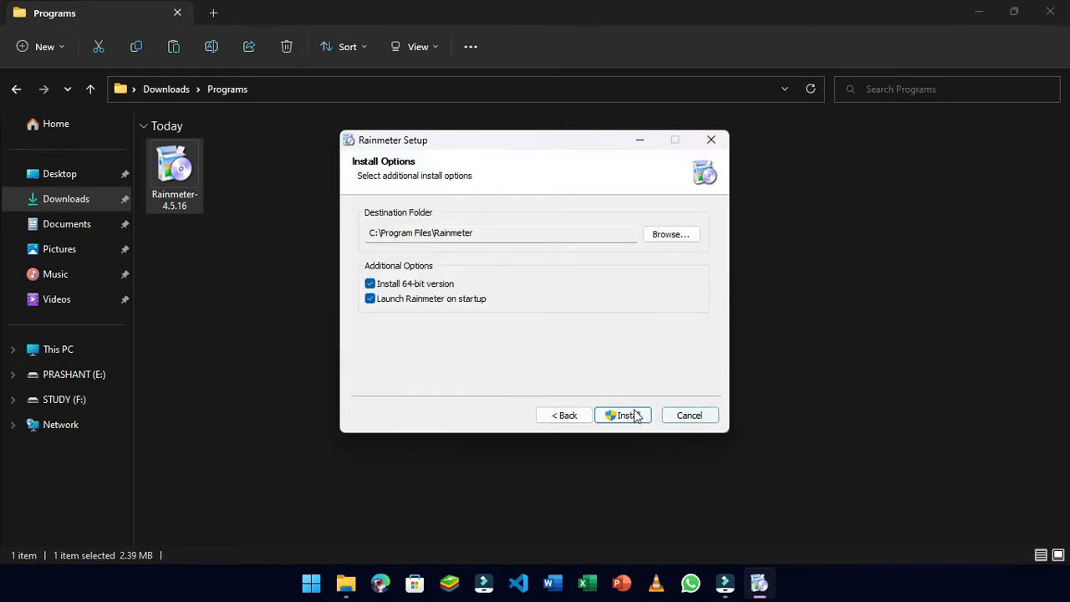
left_click(637, 416)
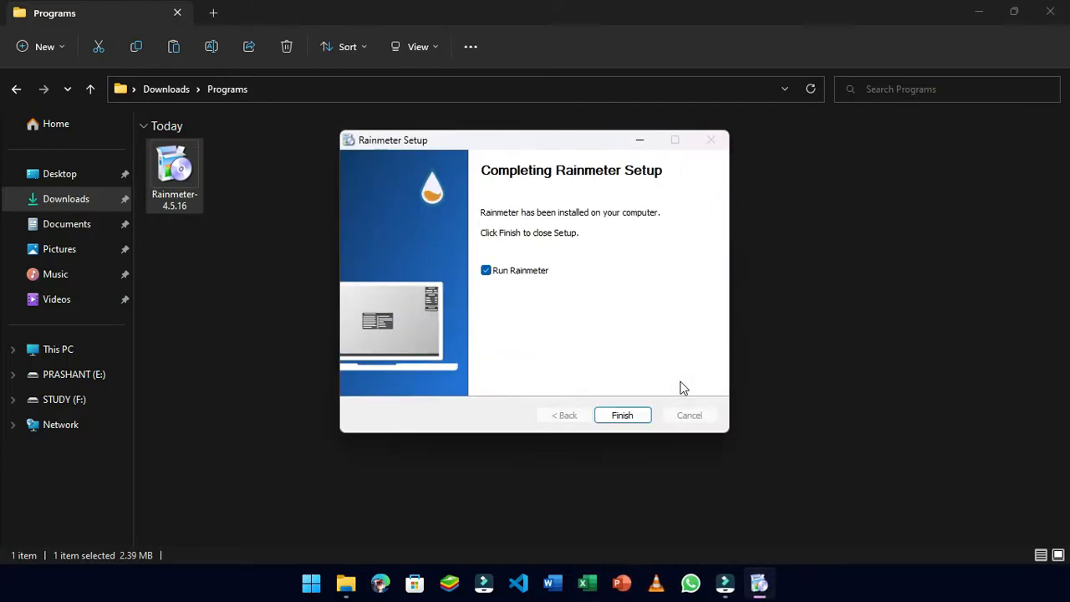
left_click(607, 422)
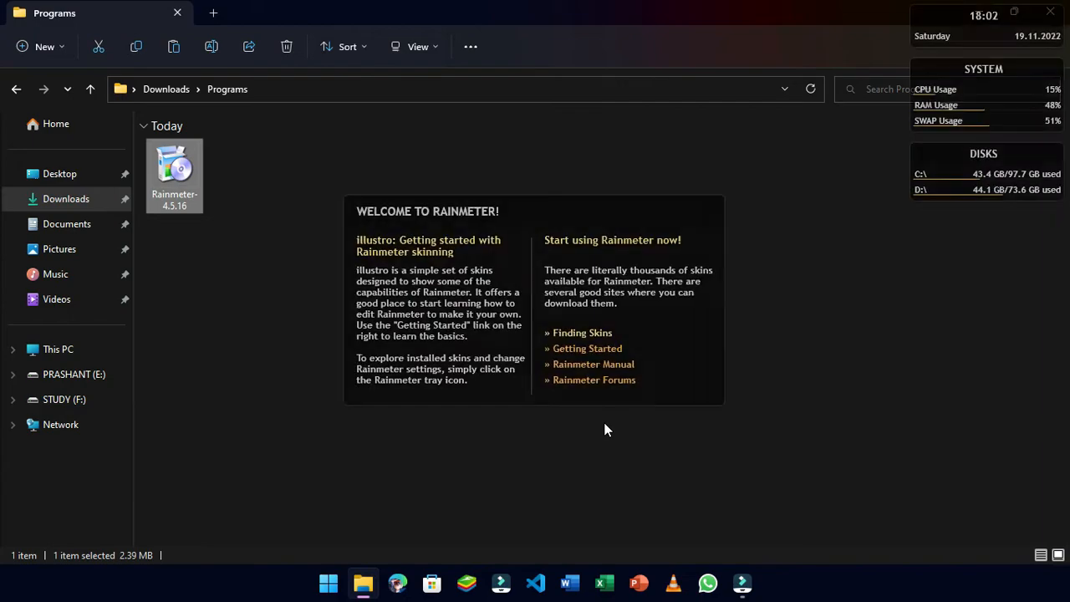
- Unload the default illustro Clock, System, Disk and Welcome skins, minimizing File Explorer to reach them on the desktop
right_click(968, 50)
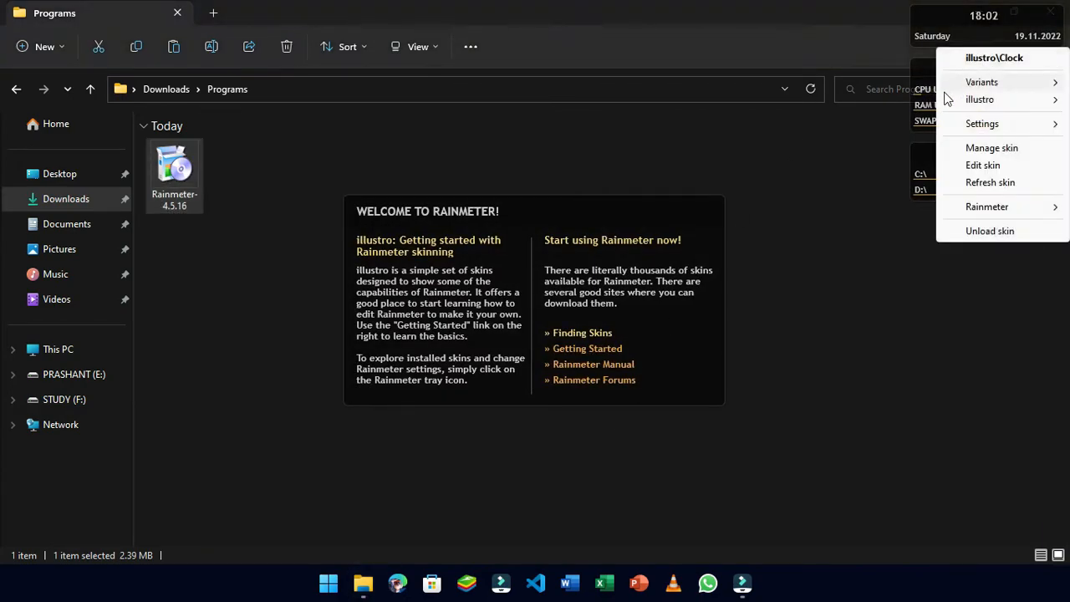
left_click(992, 231)
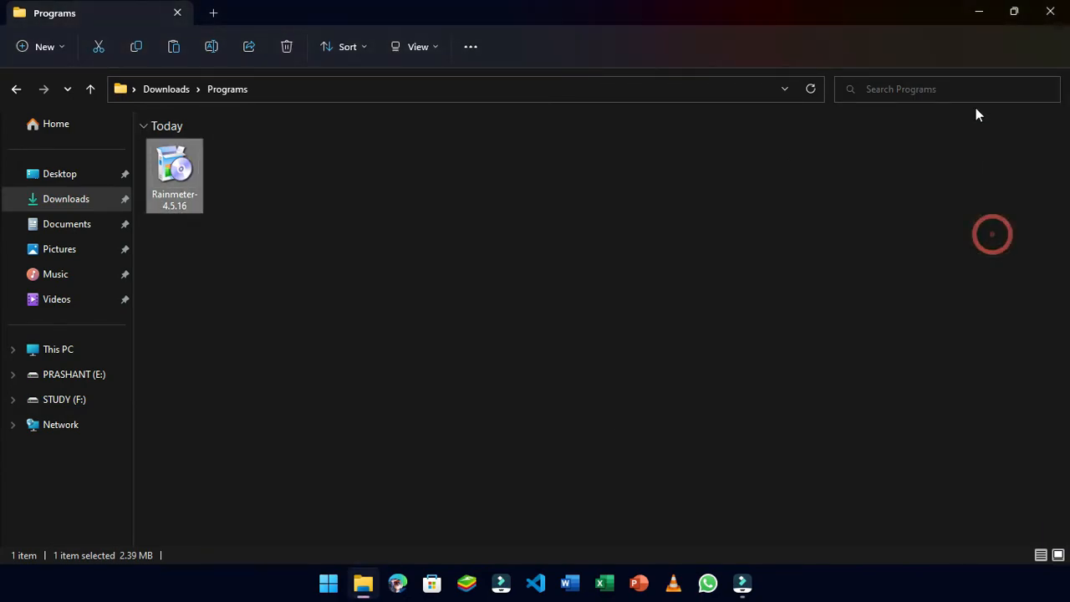
left_click(976, 13)
right_click(977, 77)
left_click(970, 260)
right_click(970, 186)
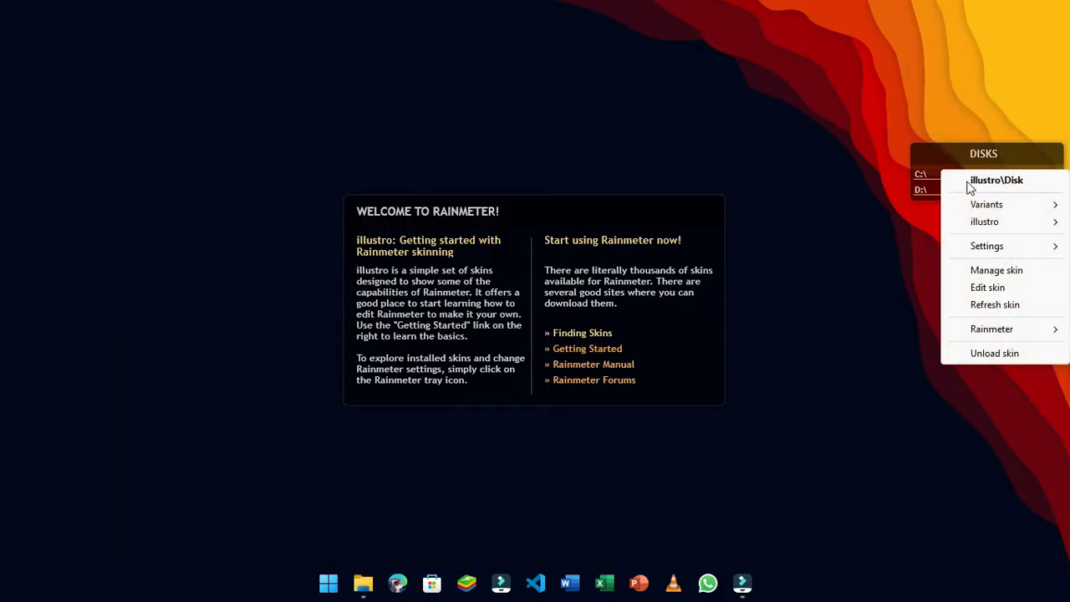
left_click(969, 352)
right_click(636, 286)
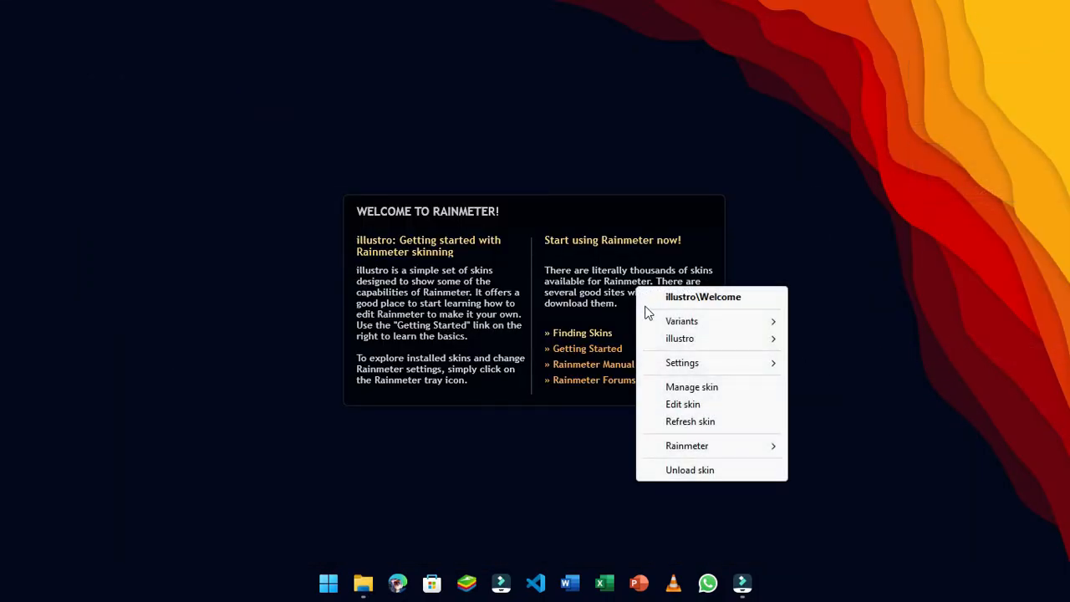
left_click(691, 469)
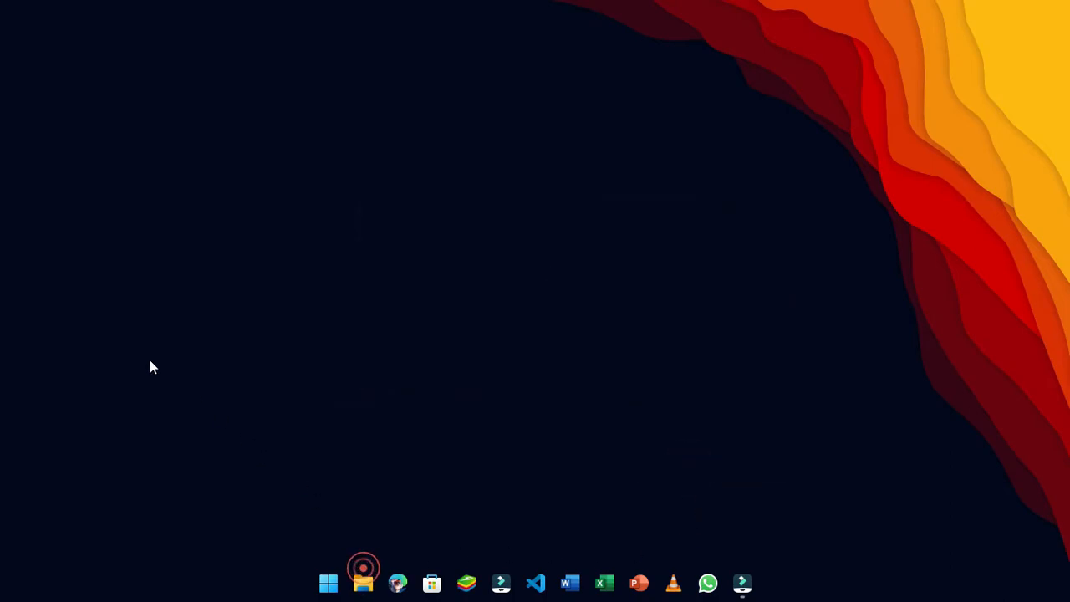
- Install the Lybrio skin with its WebNowPlaying.dll plugin from the downloaded package in the Downloads folder
left_click(363, 583)
left_click(53, 201)
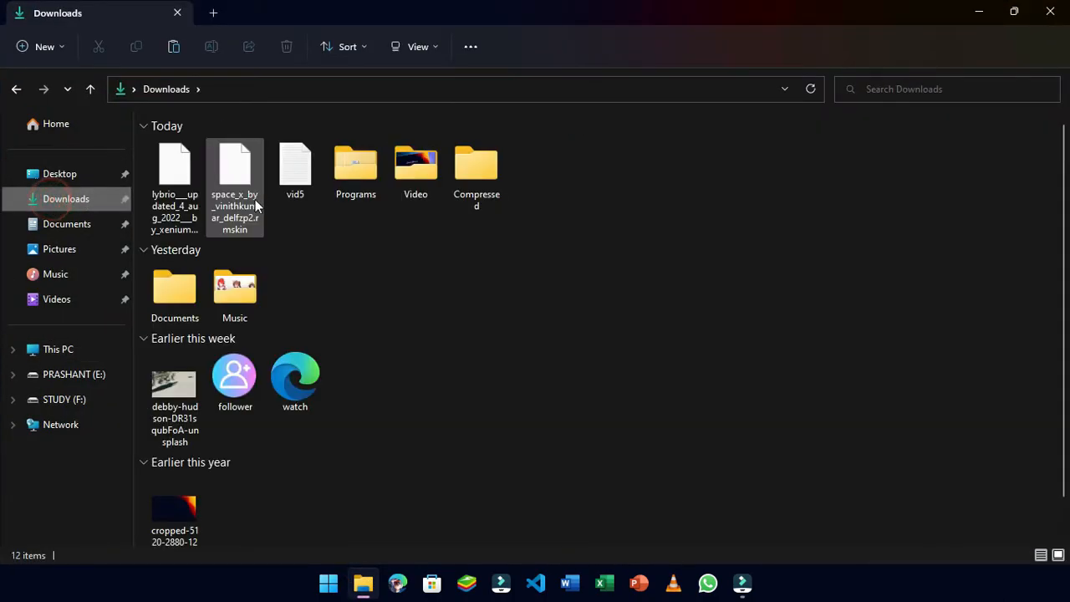
double_click(177, 179)
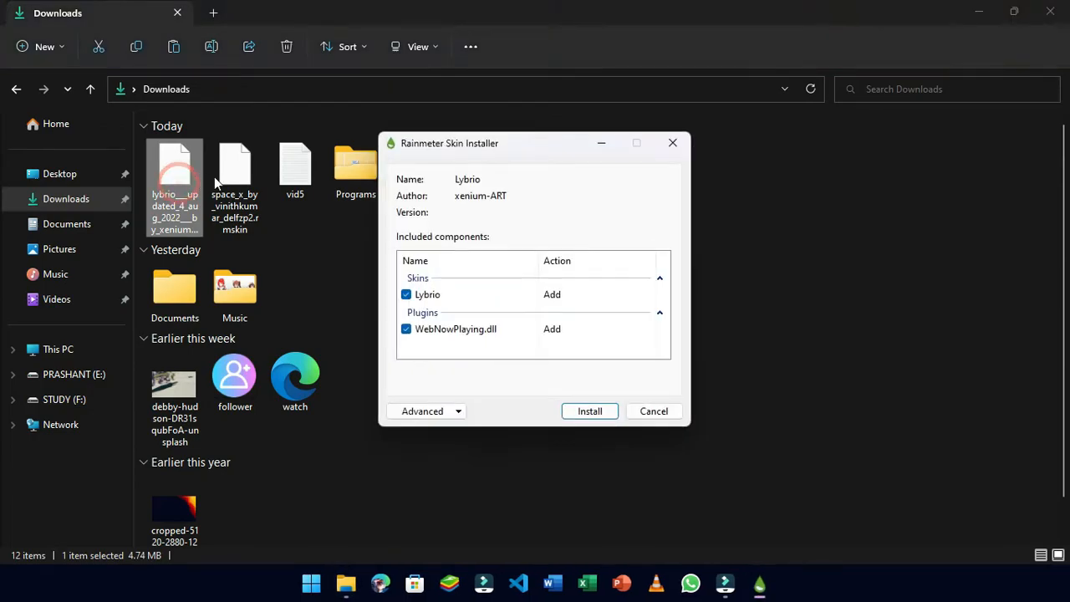
left_click(583, 415)
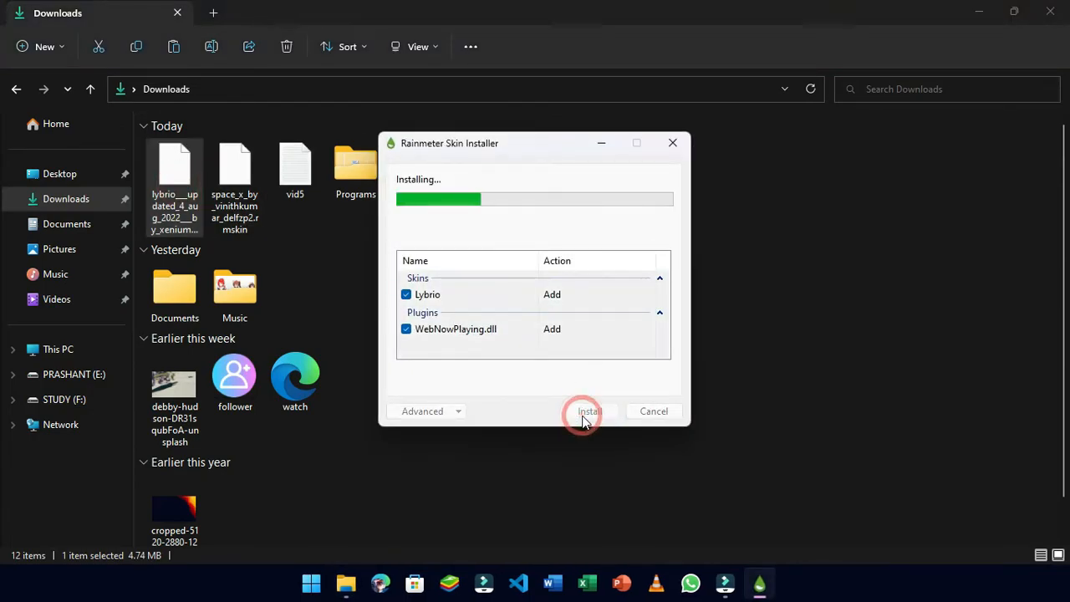
- Install the Space-X skin from its downloaded package with its included layout applied, and close File Explorer
double_click(220, 213)
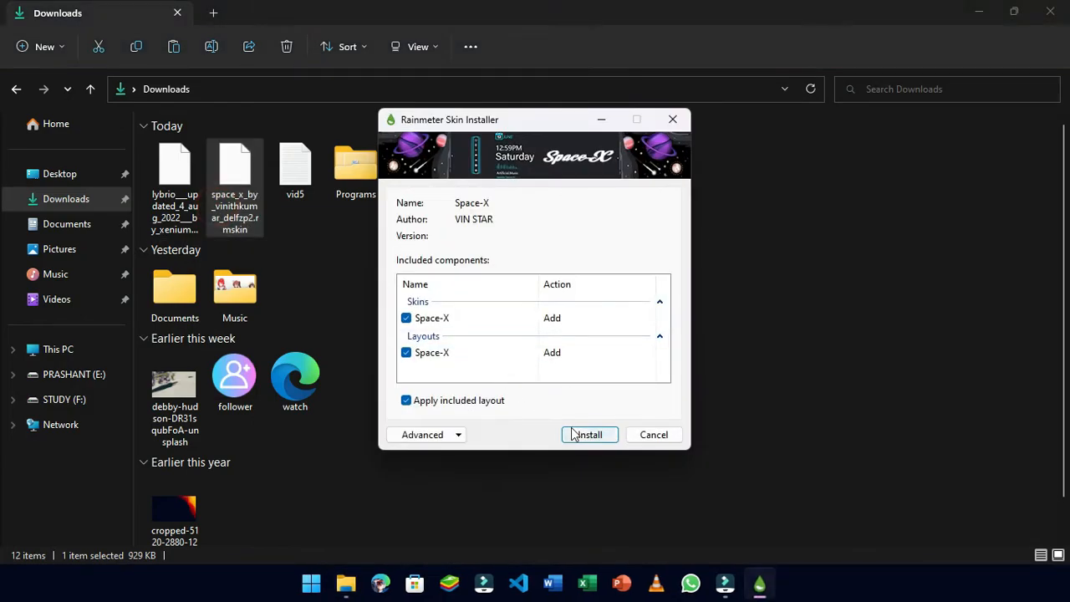
left_click(585, 435)
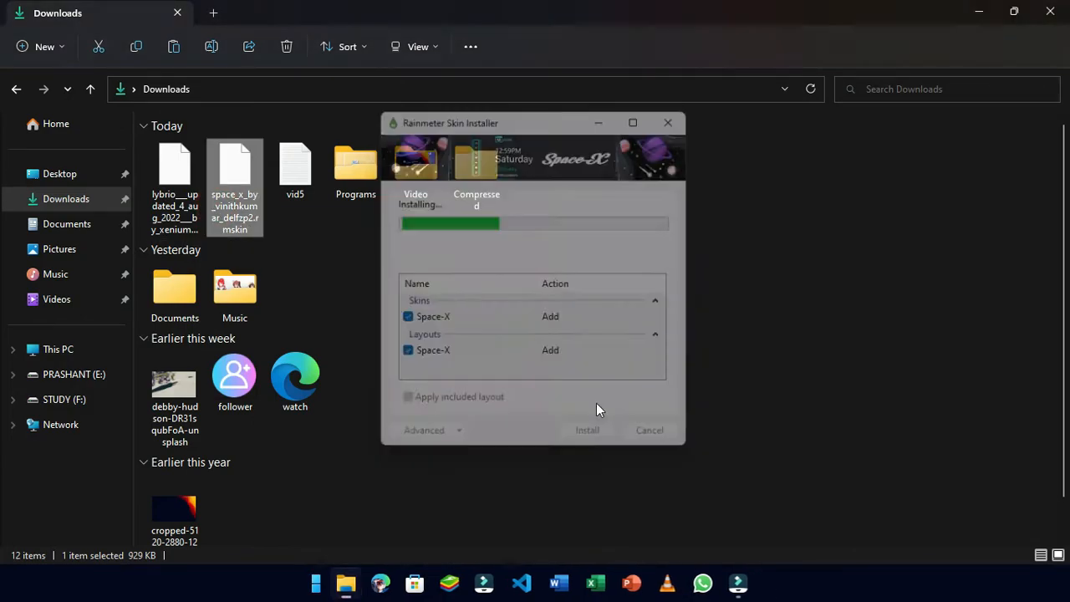
left_click(1064, 10)
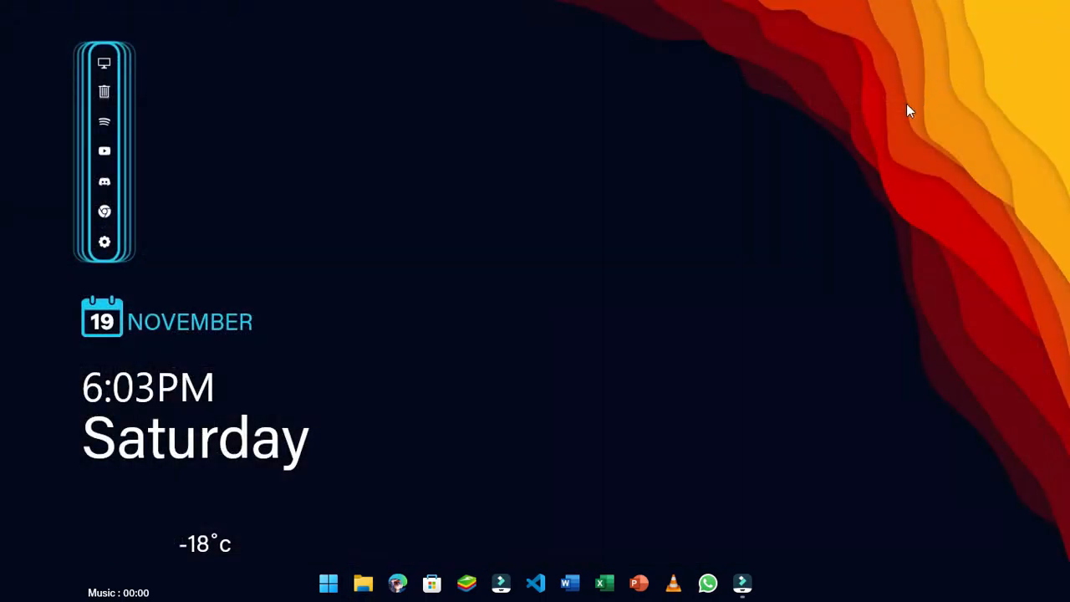
- Move the dock and date-time block closer to the desktop's left edge, place the temperature just above the time, and unload the music skin
left_click(119, 217)
mouse_move(131, 332)
left_mouse_down()
mouse_move(98, 344)
mouse_move(84, 378)
left_mouse_up()
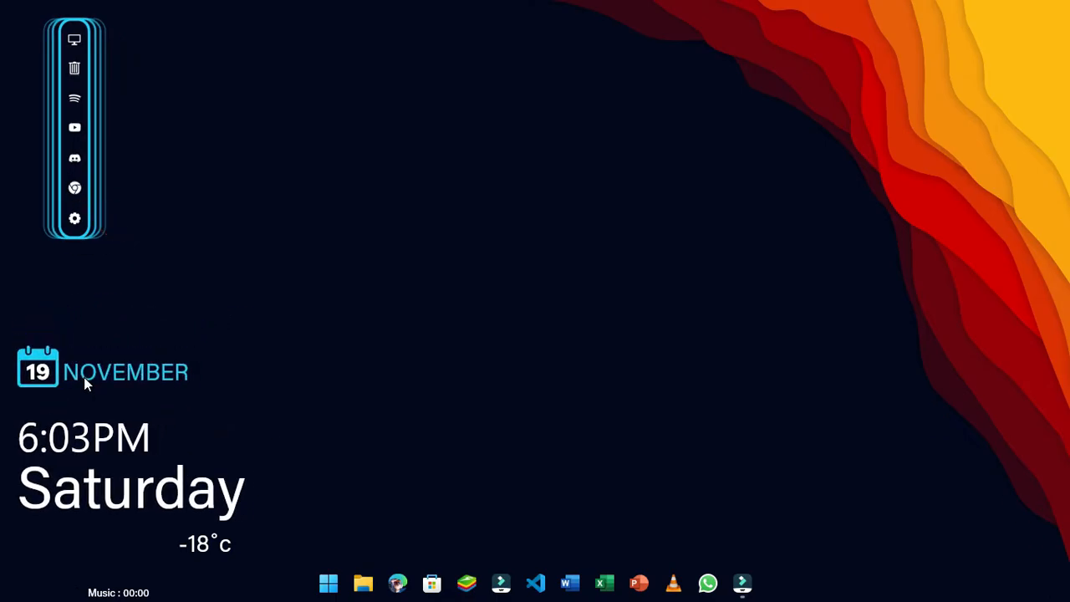
left_click_drag(195, 548, 187, 432)
right_click(136, 591)
left_click(163, 582)
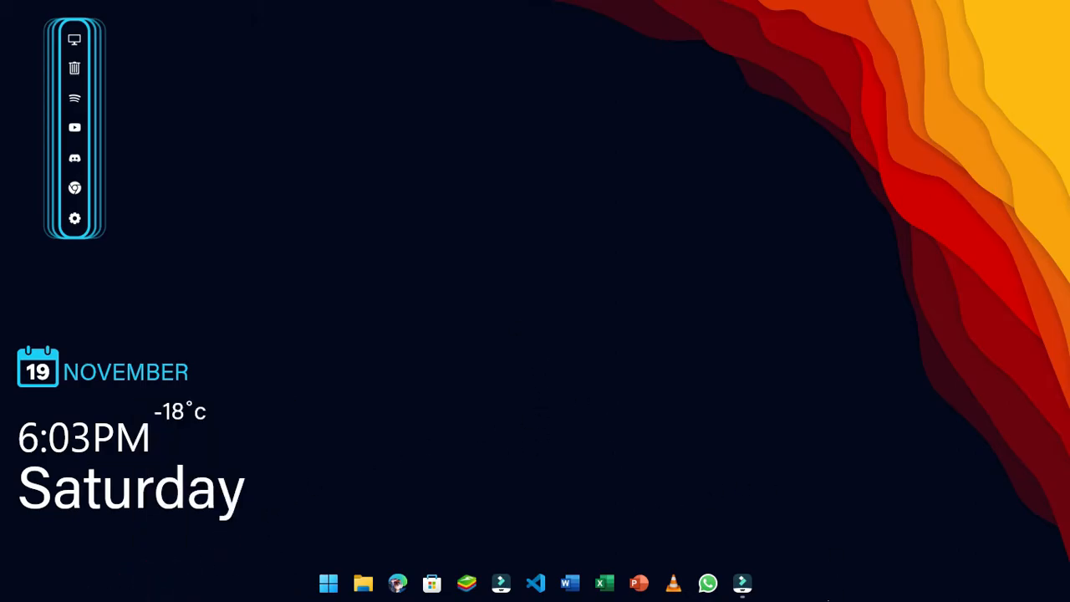
- Open the Rainmeter manager from the hidden system tray icons and load Greeting.ini from Lybrio's Greeting folder
left_click(930, 583)
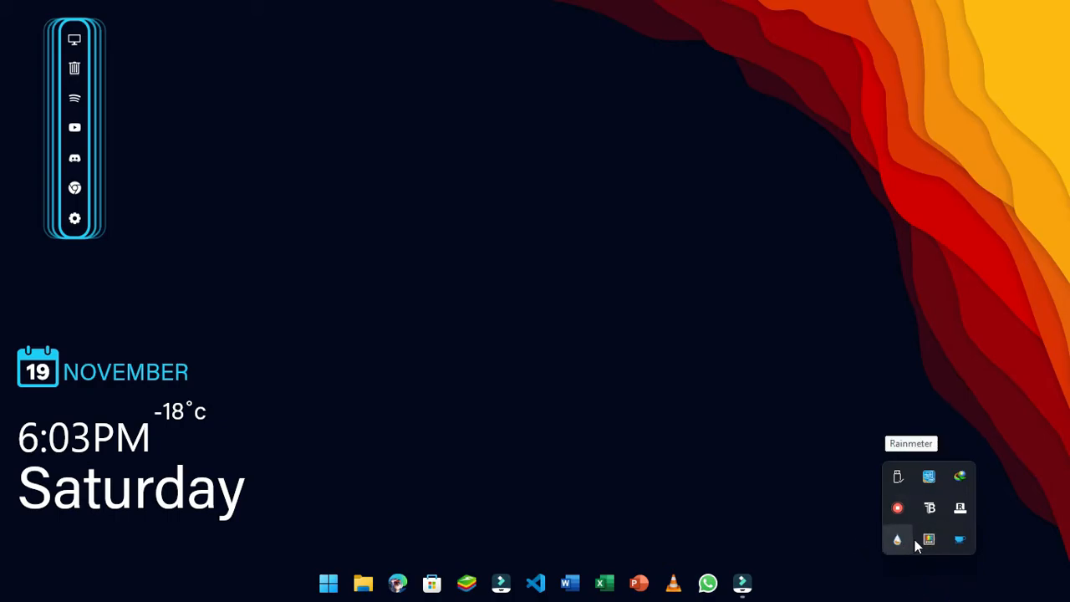
left_click(899, 538)
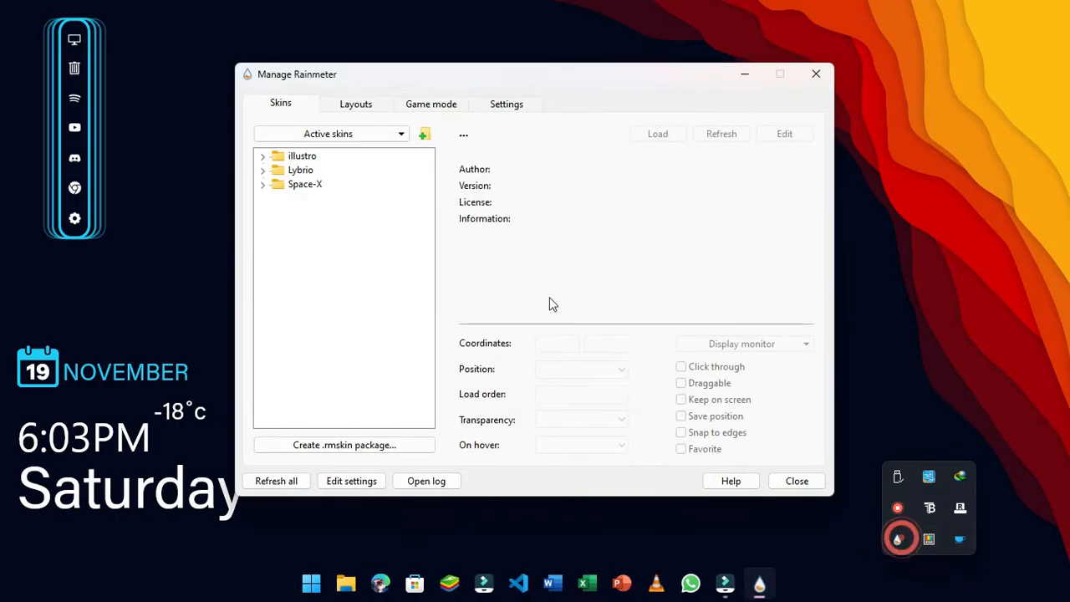
left_click(281, 214)
left_click(262, 170)
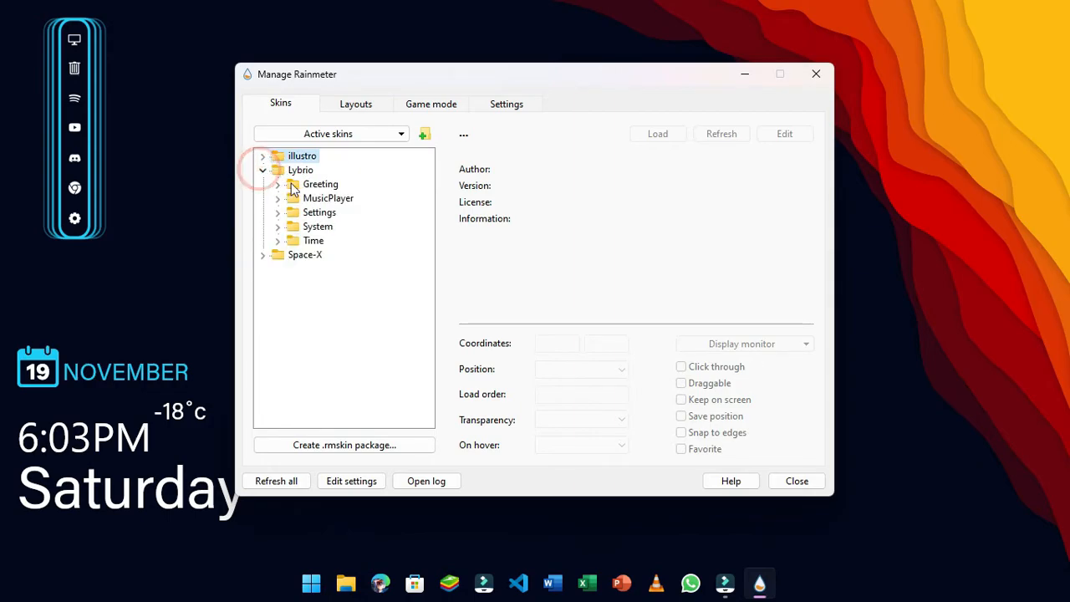
left_click(277, 184)
right_click(346, 199)
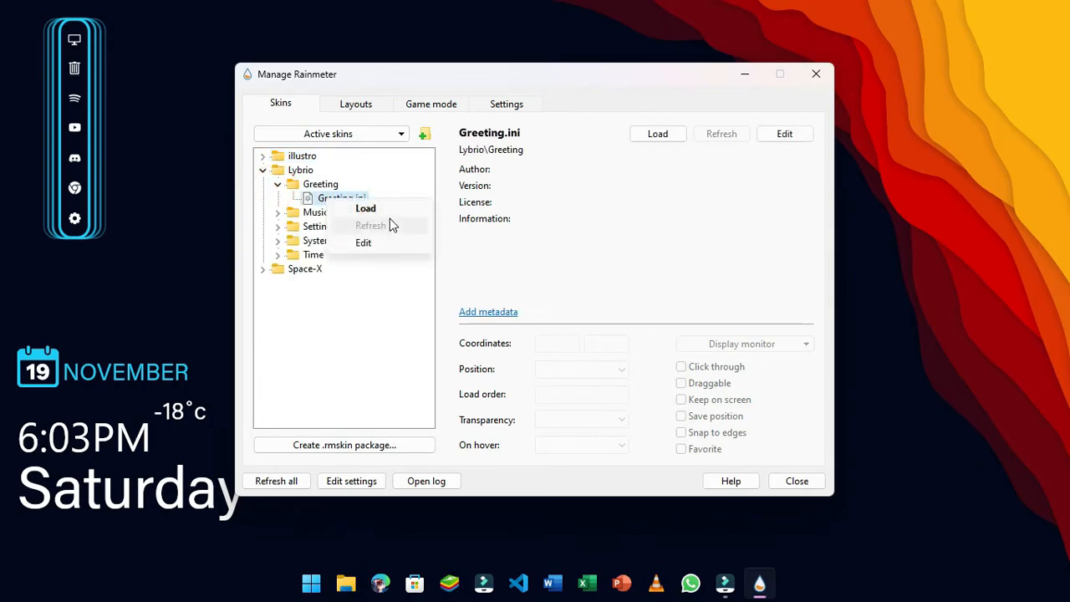
left_click(369, 207)
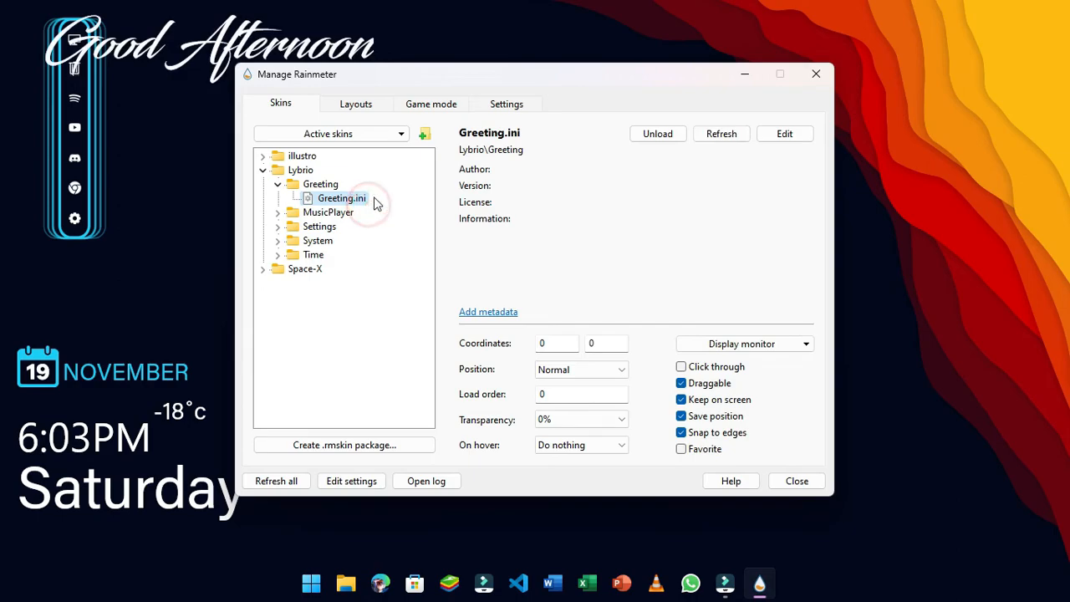
- Minimize the Rainmeter manager and move the Good Afternoon greeting to the middle of the desktop, above center
left_click_drag(418, 75, 471, 105)
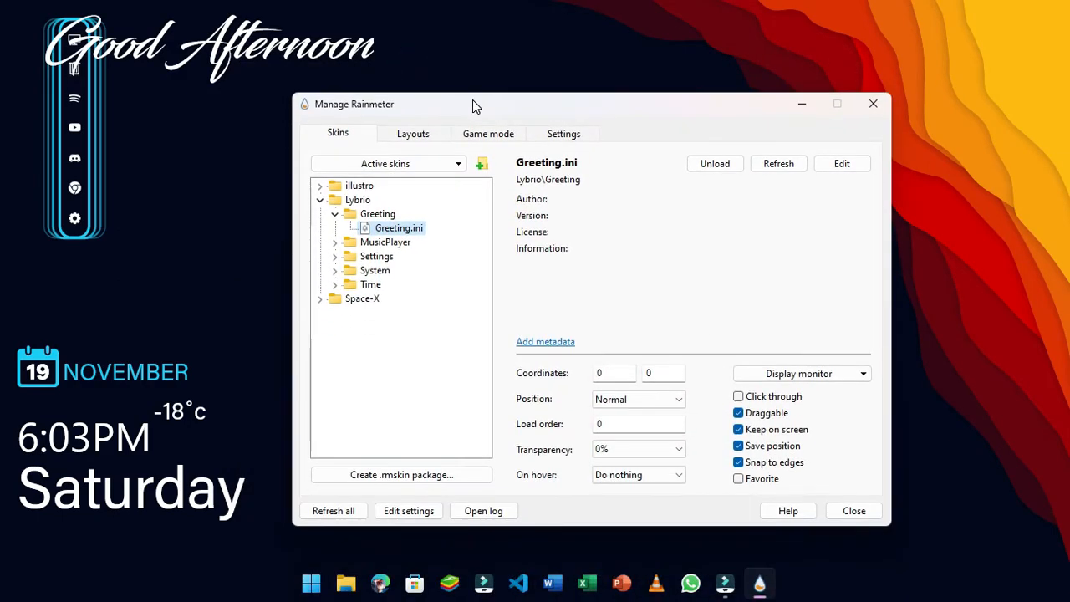
left_click(795, 106)
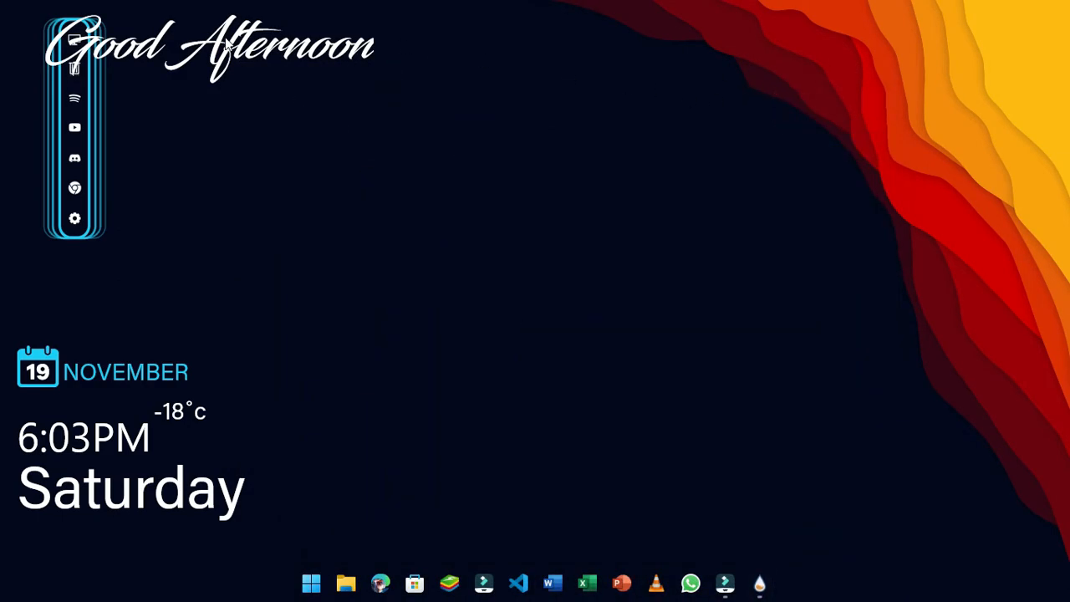
left_click_drag(225, 36, 586, 240)
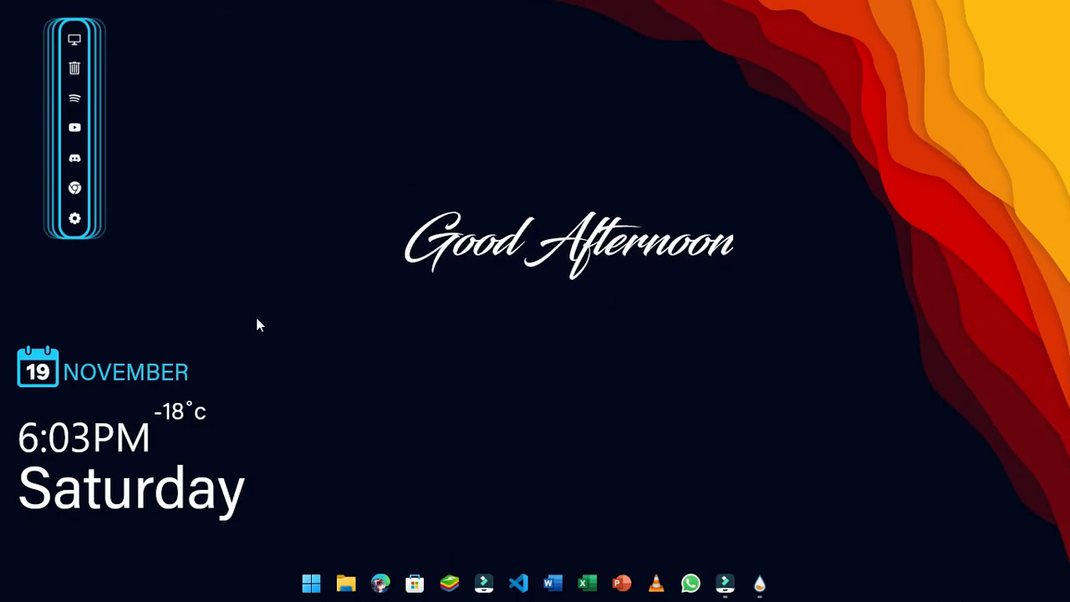
- Open the Space-X settings panel from the date widget and move it to the middle of the desktop
left_click(128, 371)
left_click(134, 372)
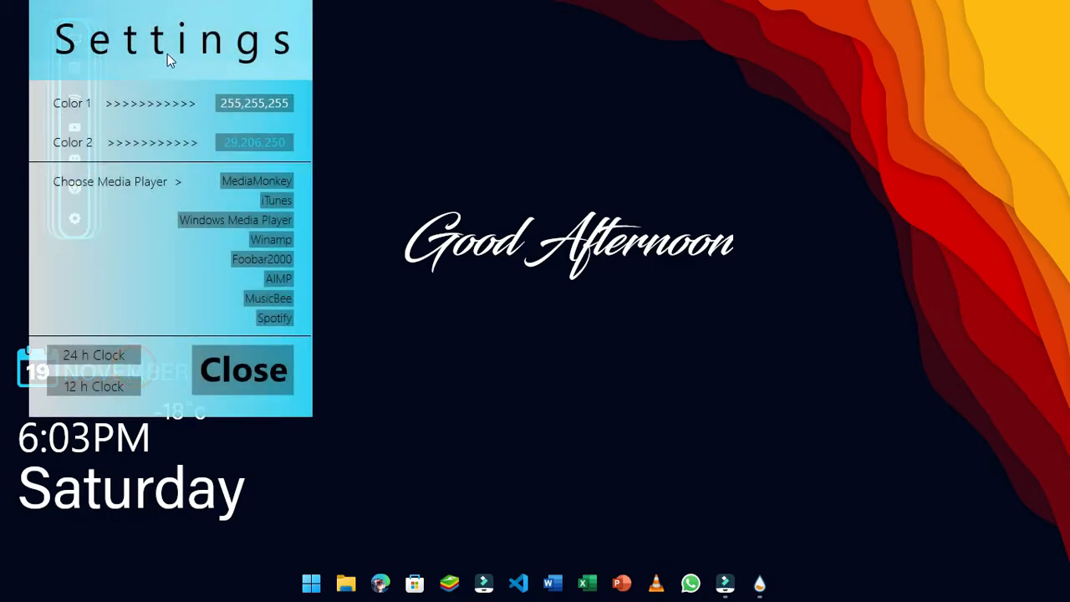
left_click_drag(174, 15, 577, 121)
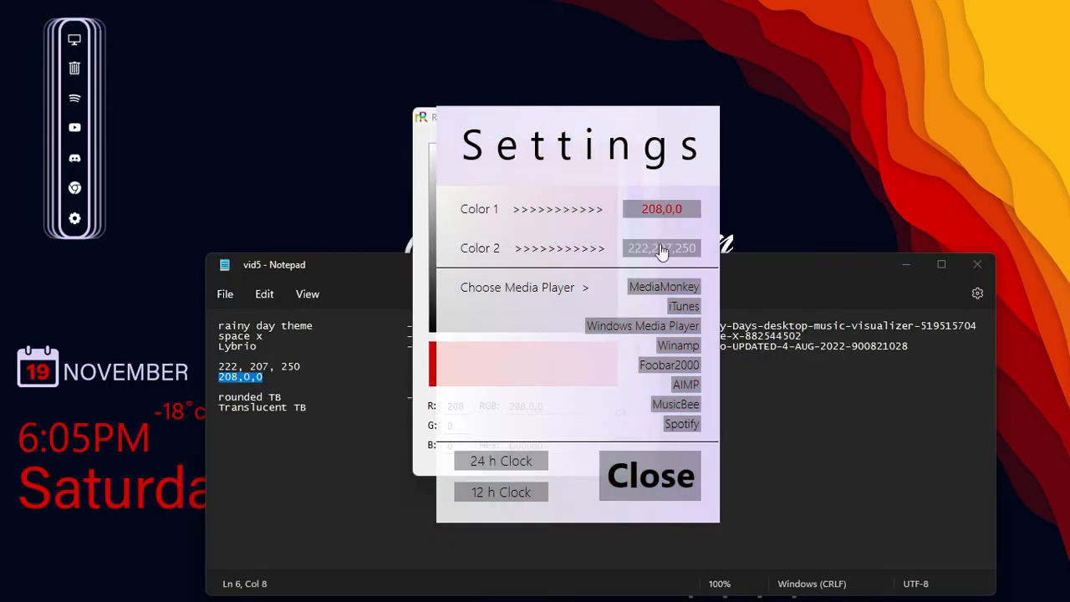
- Set Color 1 in the Space-X settings to RGB 222,207,250
left_click(663, 220)
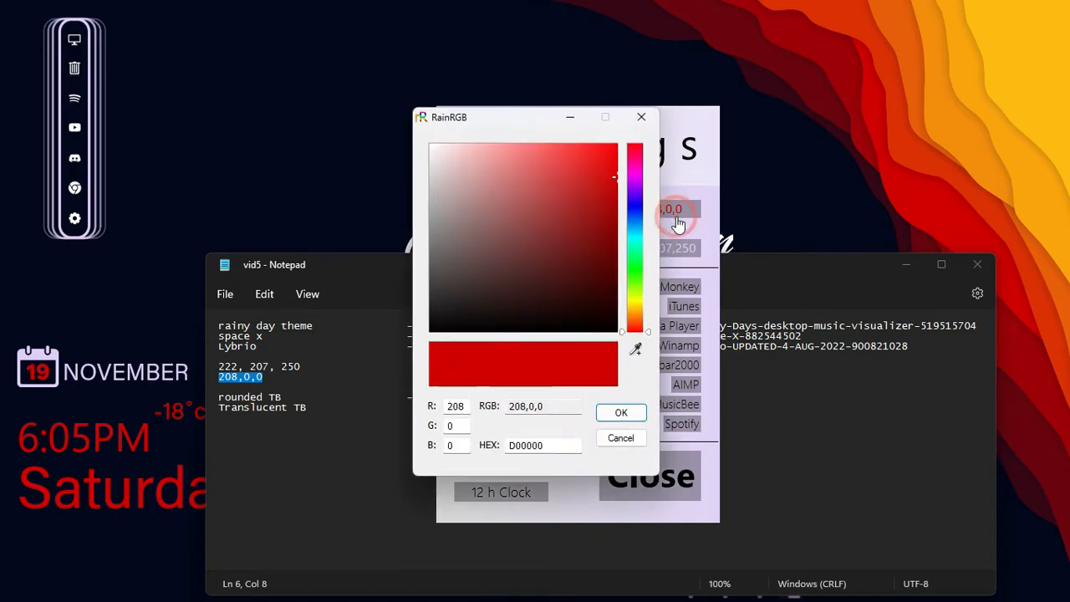
left_click_drag(520, 117, 392, 156)
double_click(339, 446)
type("222")
key("Tab")
type("207")
double_click(323, 485)
type("250")
left_click(491, 453)
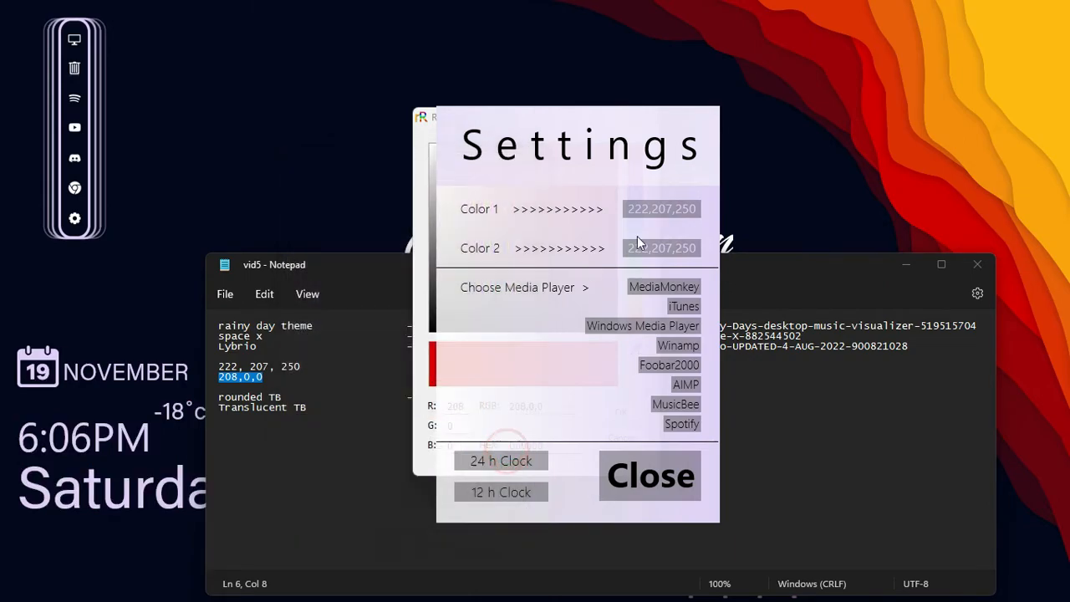
- Set Color 2 in the Space-X settings to RGB 208,0,0
left_click(669, 248)
type("208")
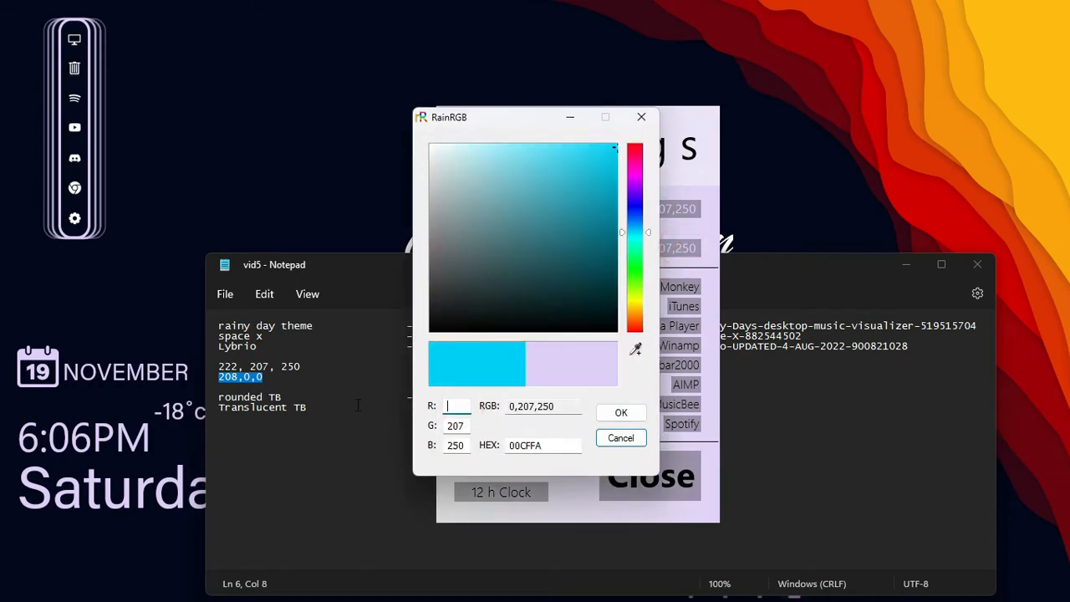
double_click(455, 425)
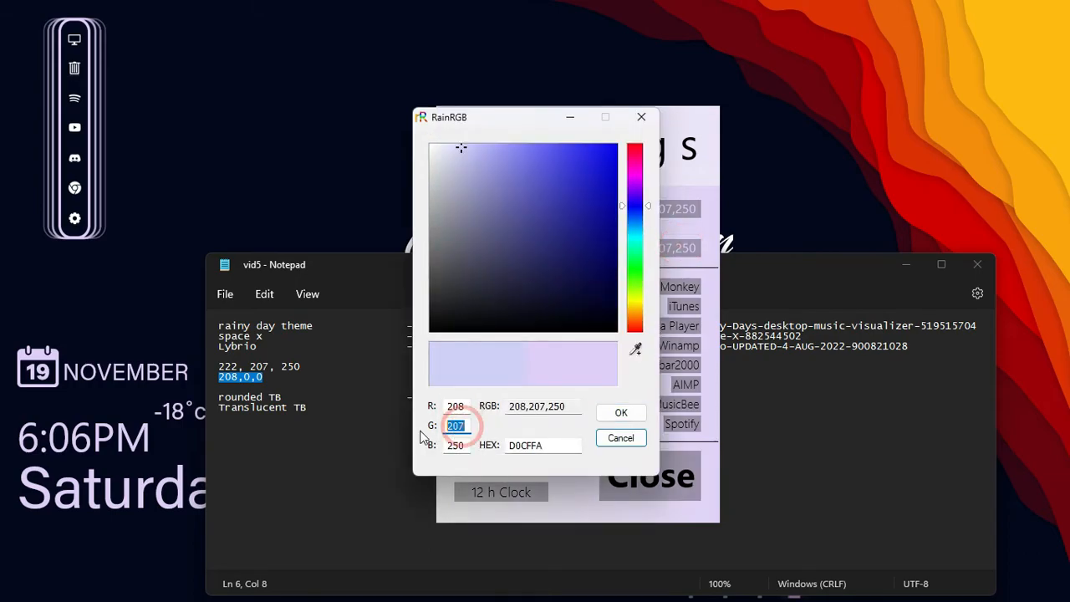
type("0")
double_click(457, 445)
type("0")
left_click(615, 411)
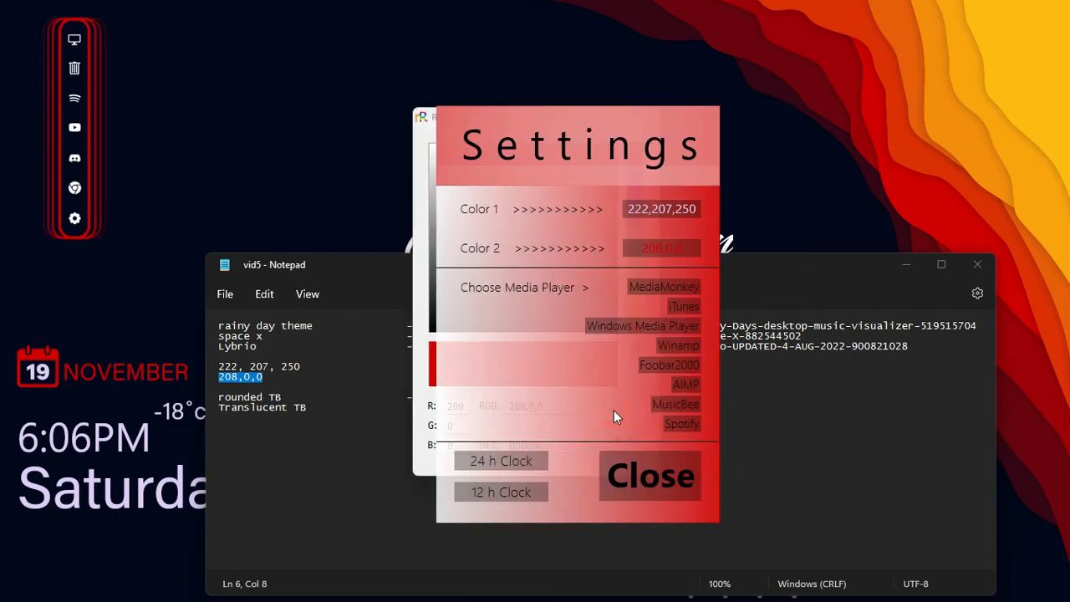
- Close the Space-X settings panel, the vid5 notes, the RainRGB colour picker and the Rainmeter manager
left_click(619, 478)
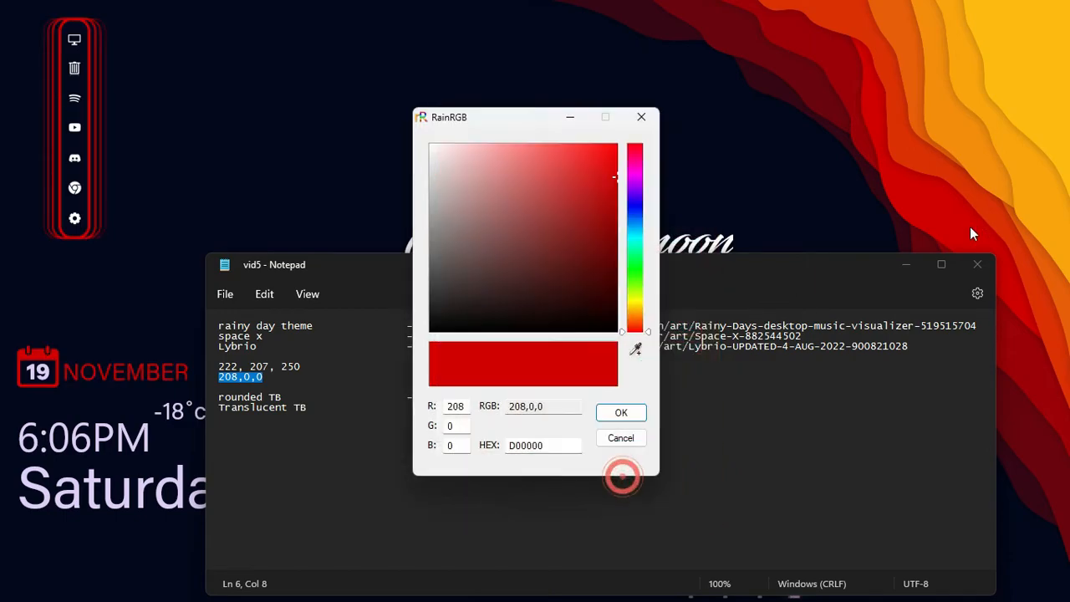
left_click(972, 259)
left_click_drag(518, 117, 597, 67)
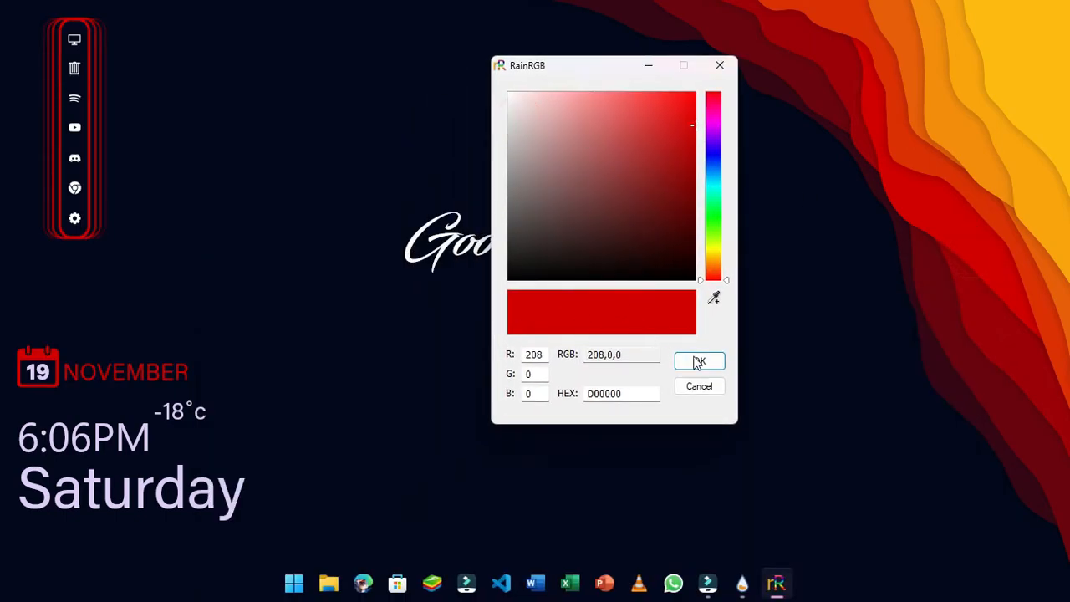
left_click(698, 362)
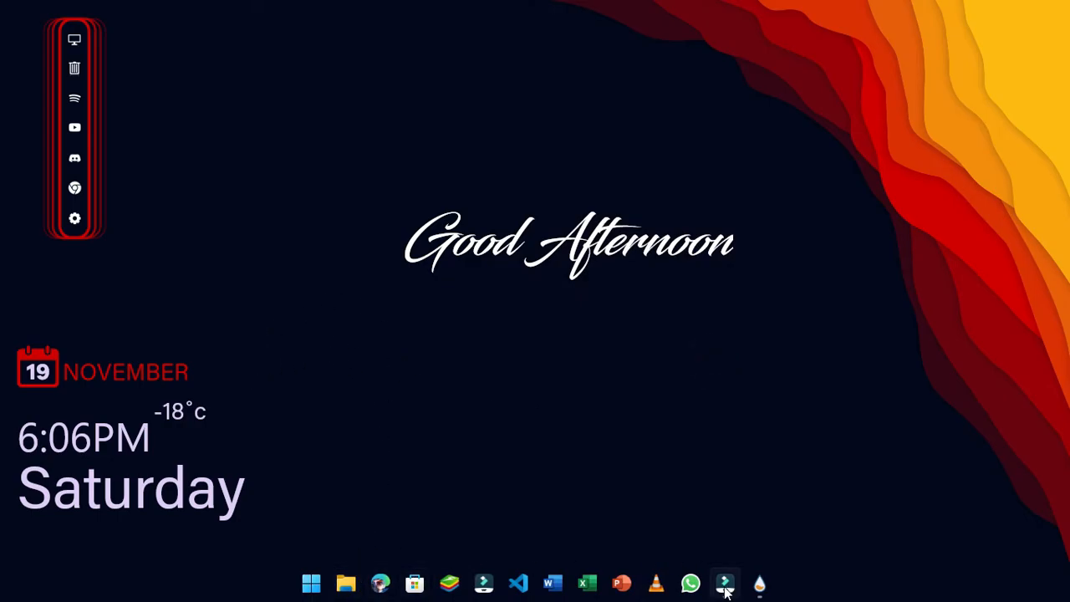
left_click(760, 582)
left_click(873, 104)
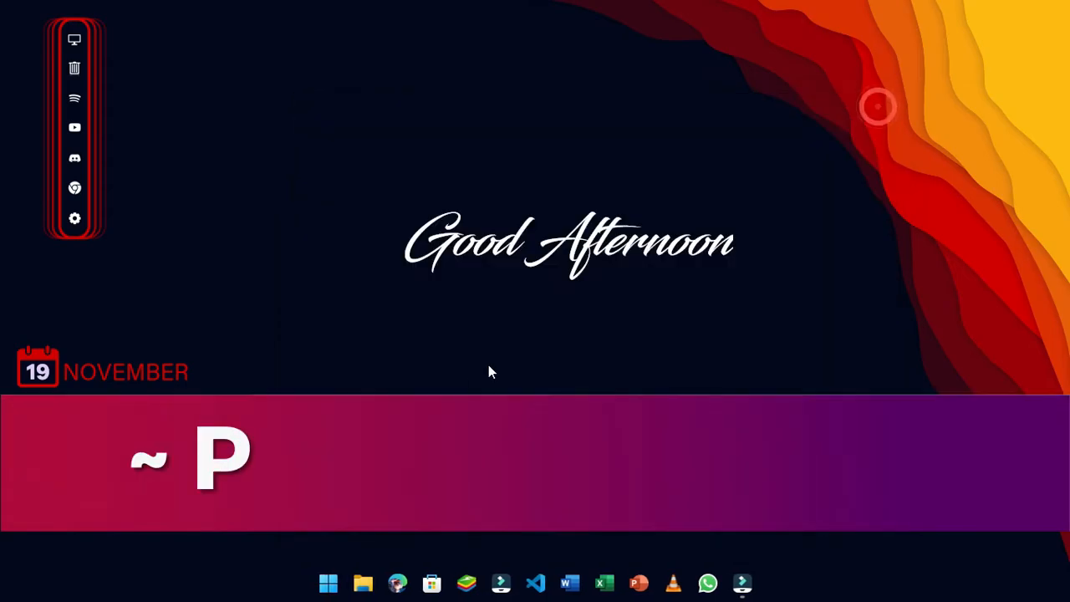
- Open the song folder on drive D, play a song from it in VLC, and return to the desktop
left_click(364, 584)
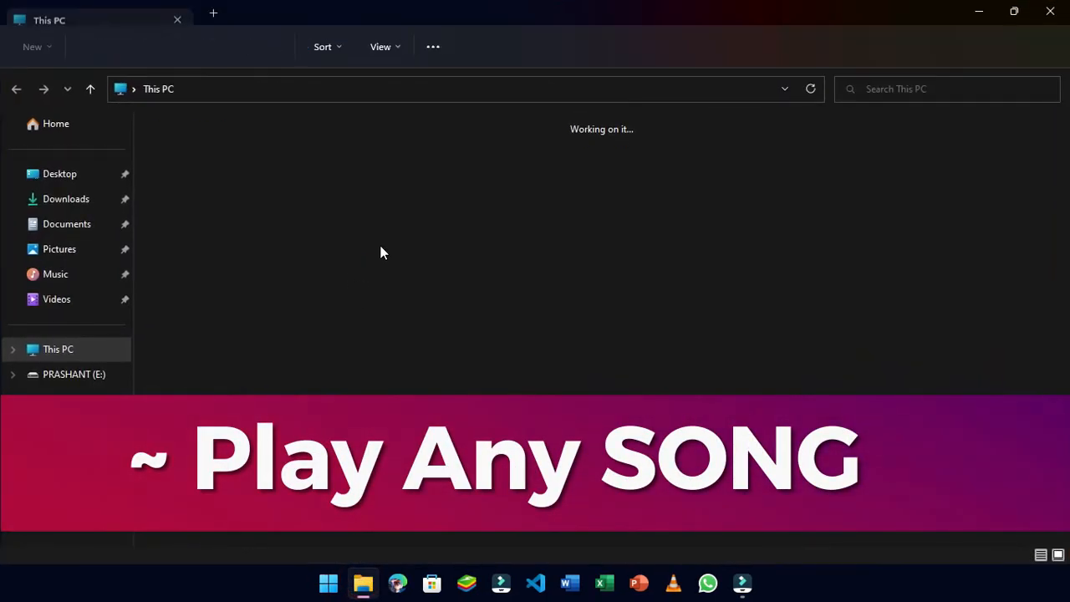
double_click(420, 167)
left_click(378, 89)
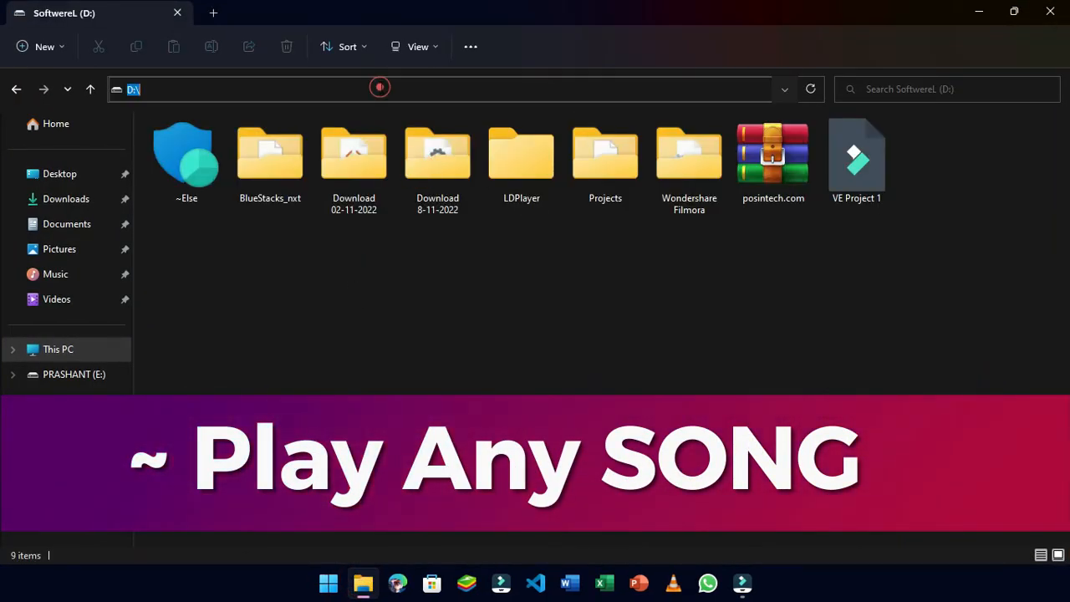
type("so")
type("n")
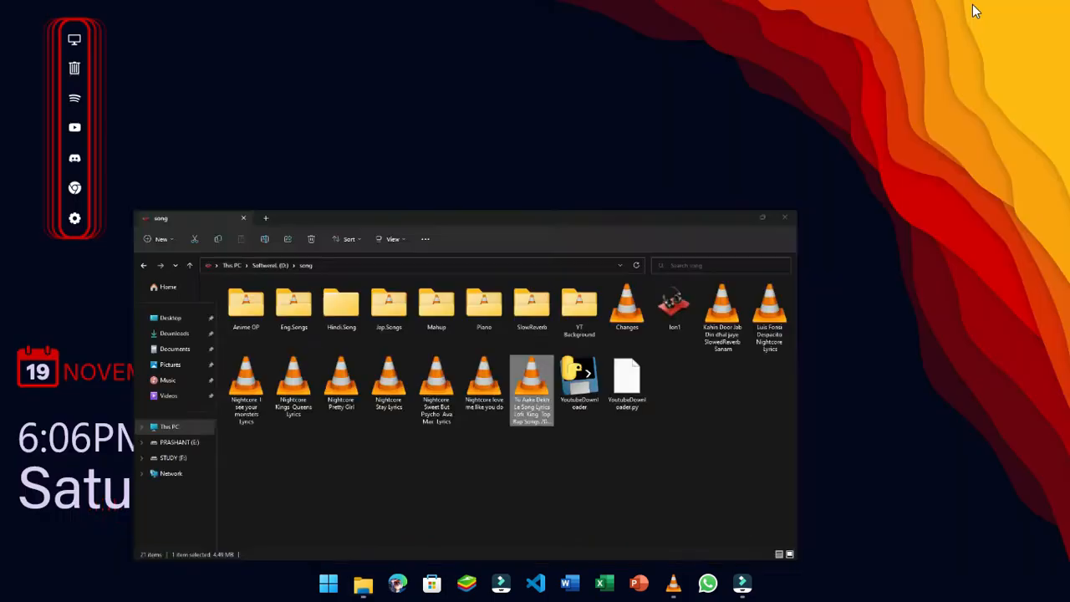
key("super+d")
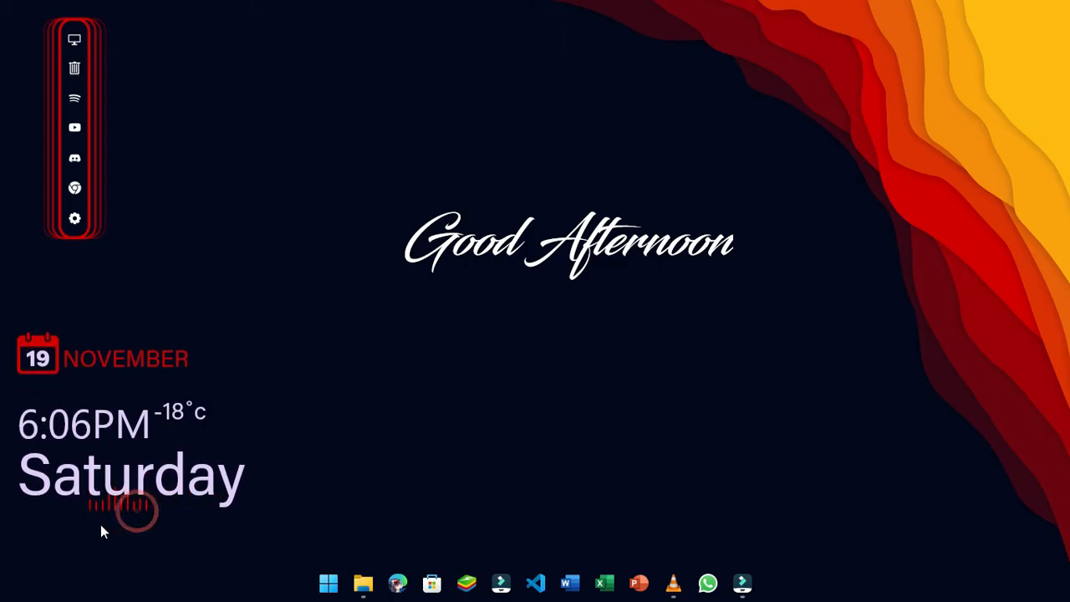
- Move the music visualizer bars directly above the date and lower the date and clock widget beneath them
left_click_drag(126, 500, 238, 489)
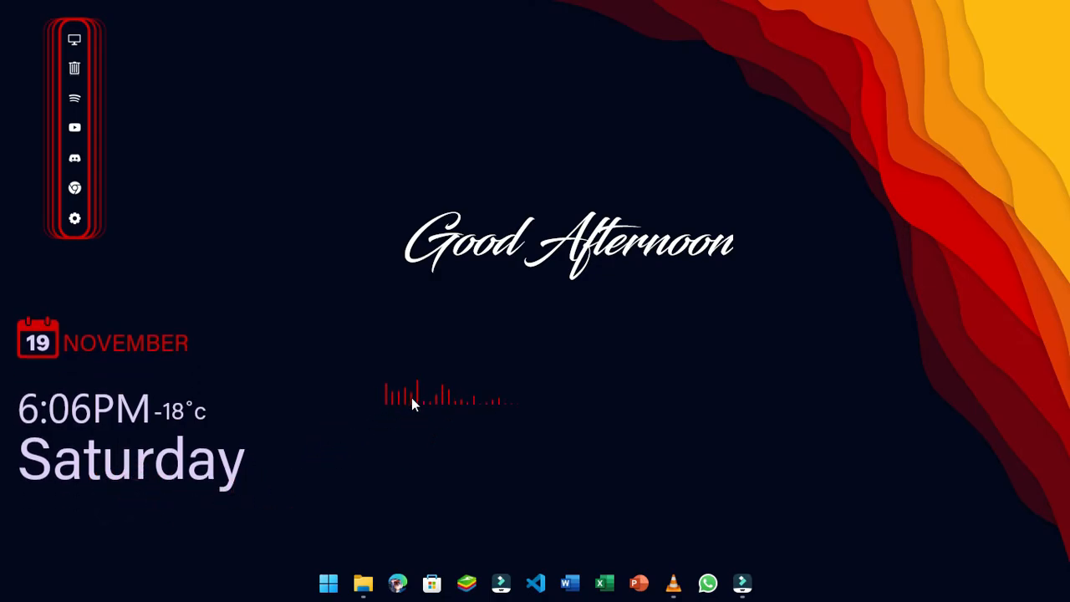
left_click_drag(90, 410, 87, 451)
left_click_drag(408, 411, 38, 342)
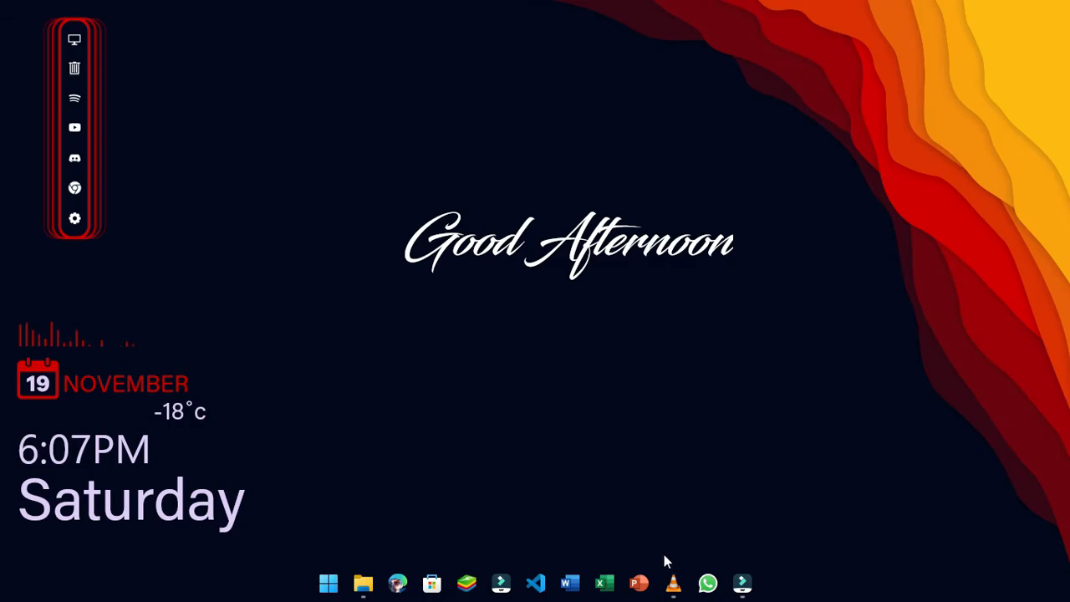
left_click_drag(197, 411, 188, 412)
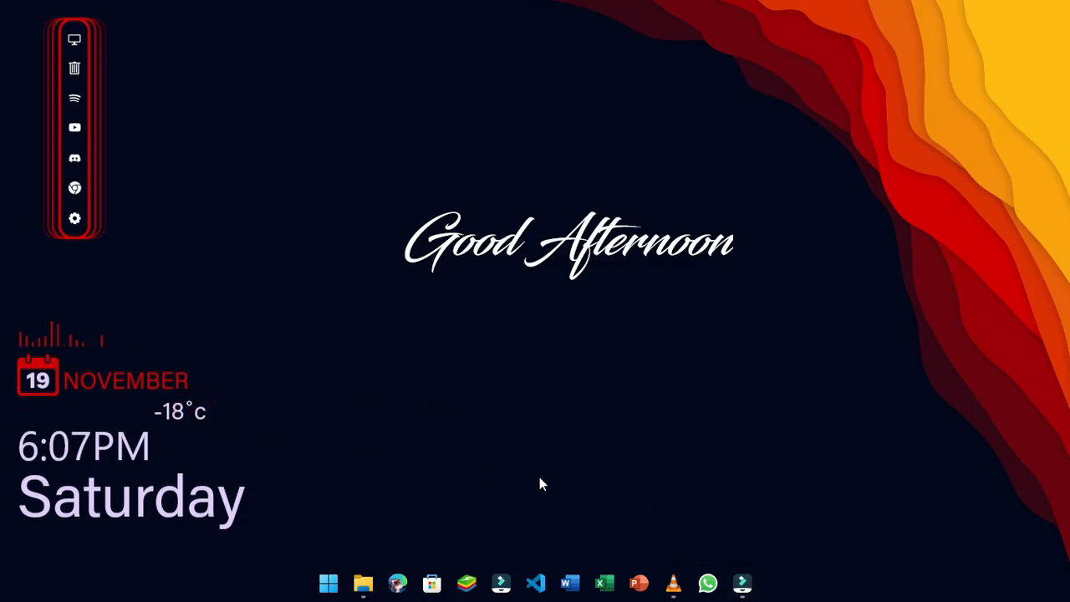
left_click(720, 435)
left_click(720, 433)
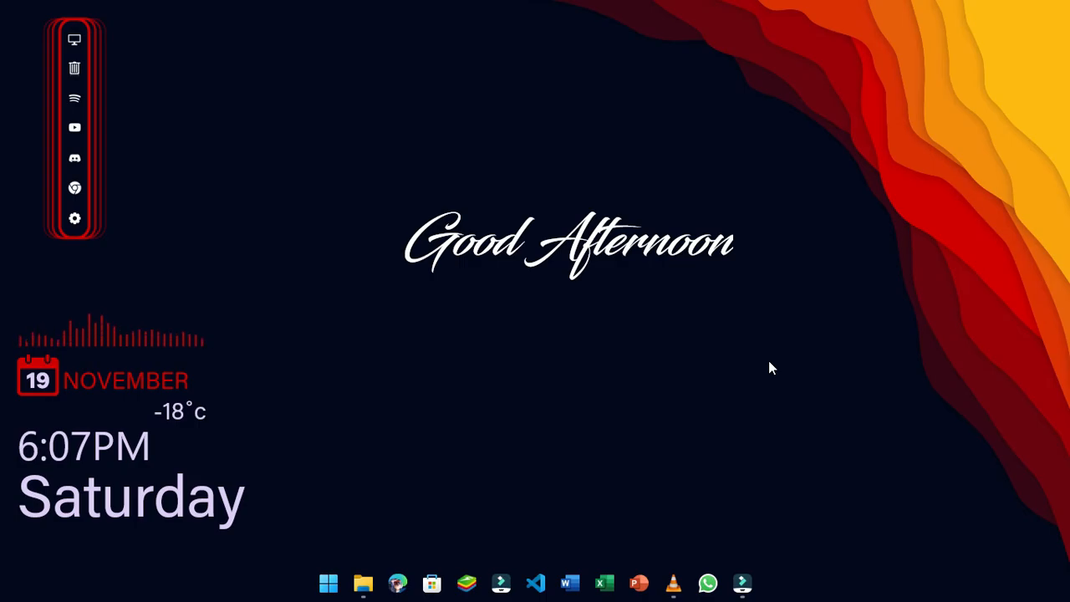
left_click(321, 312)
- Test the launcher dock's YouTube, This PC and Spotify shortcuts, closing each window that opens
left_click(74, 128)
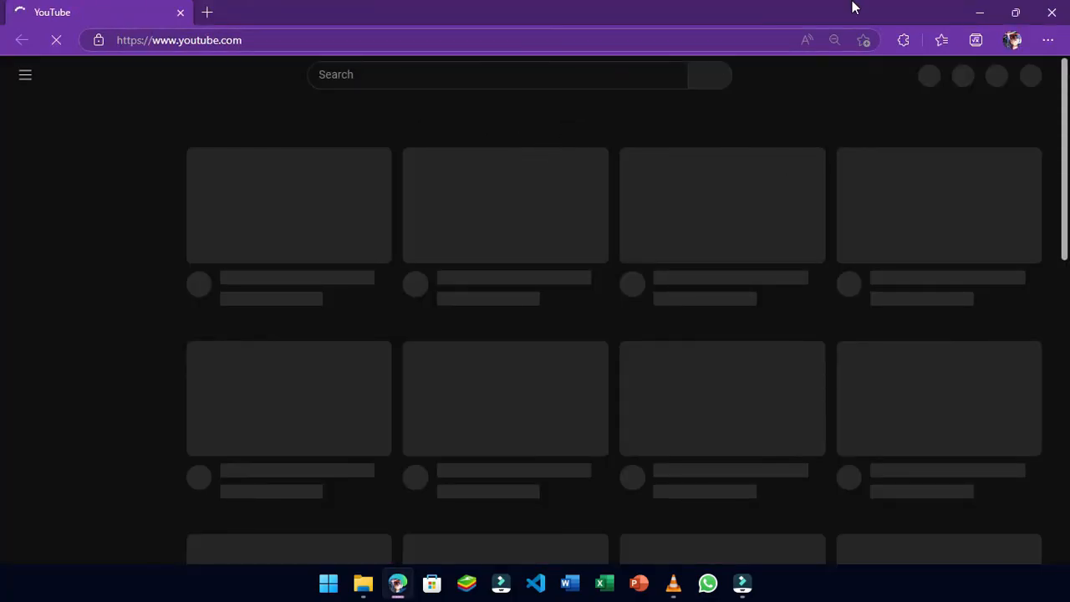
left_click(1052, 10)
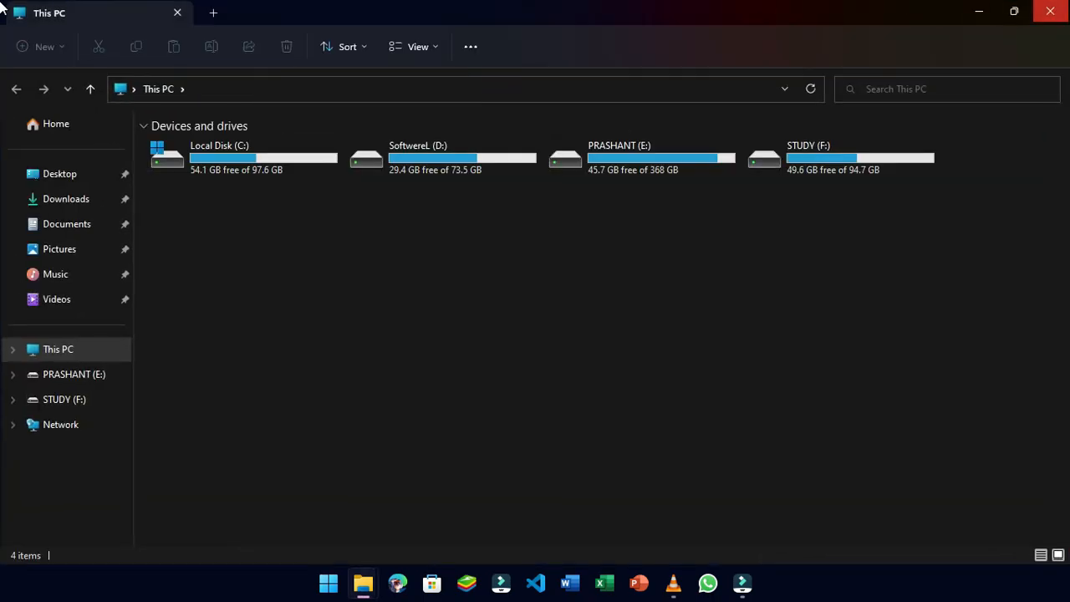
left_click(1051, 11)
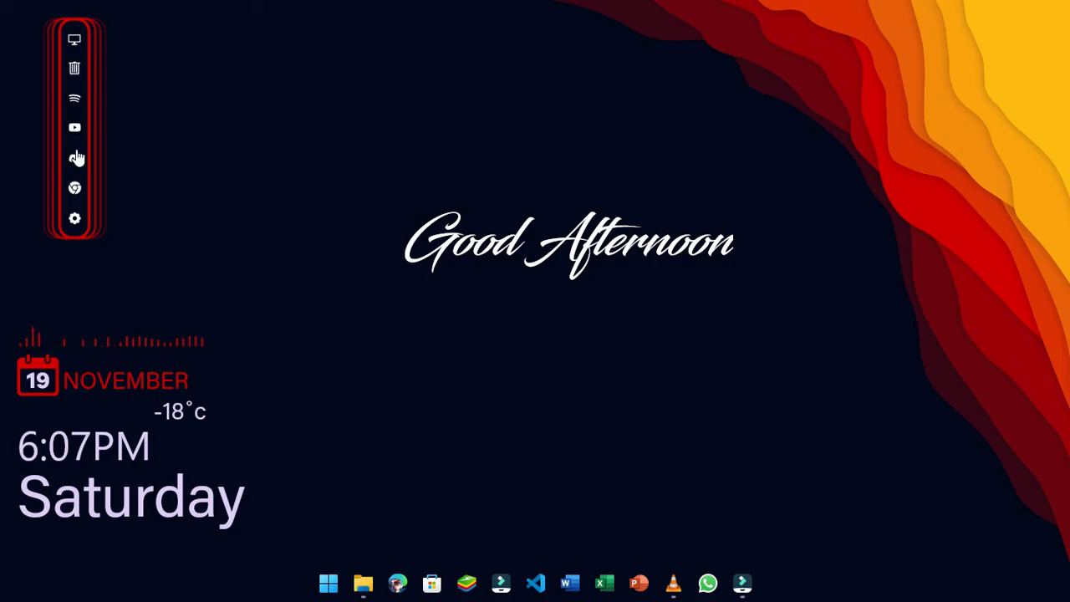
left_click(75, 103)
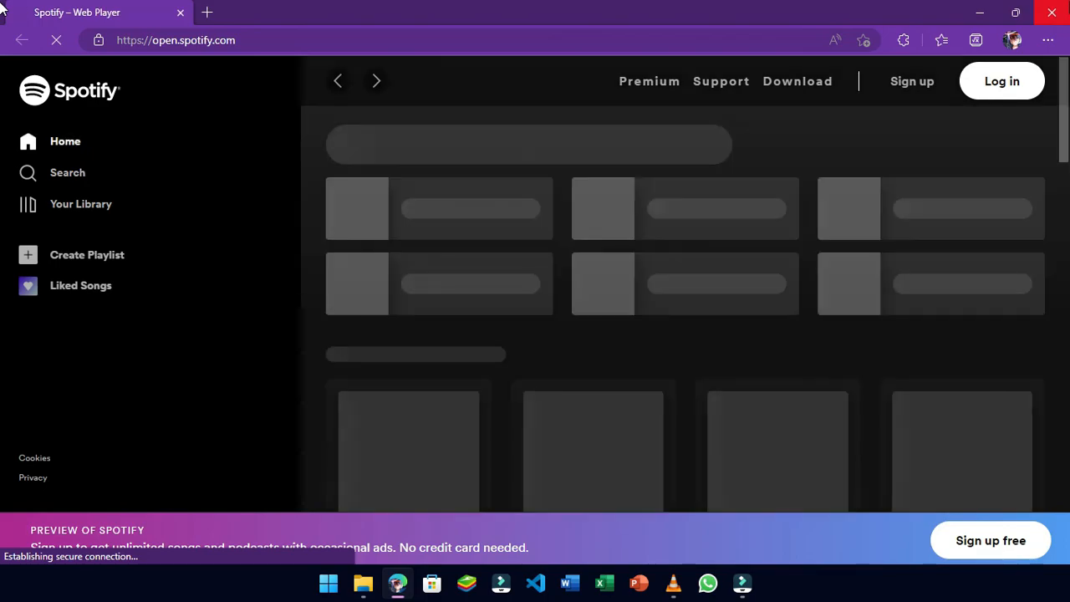
left_click(1051, 13)
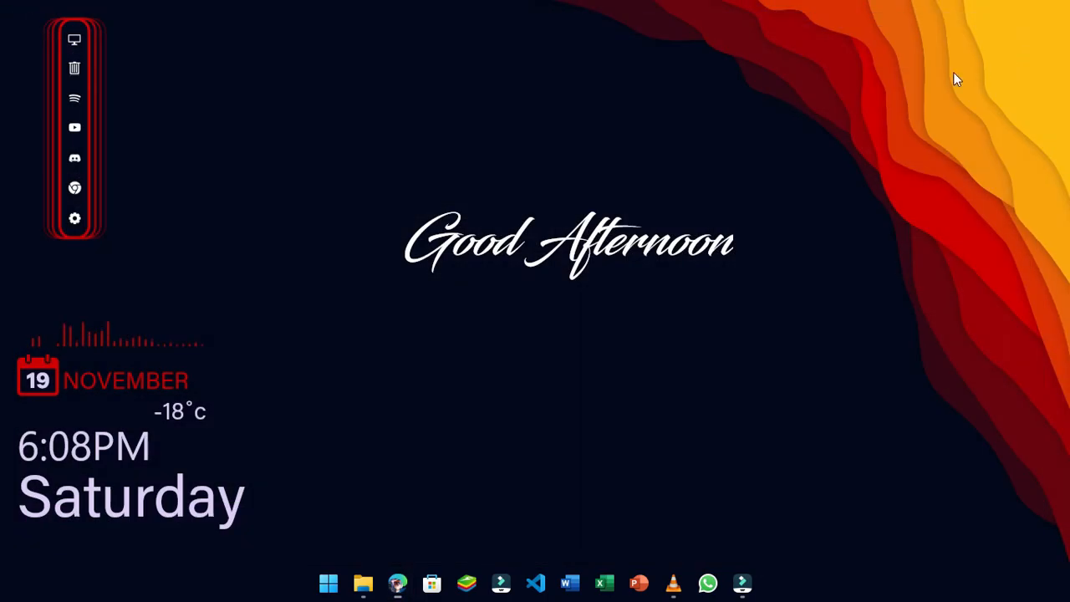